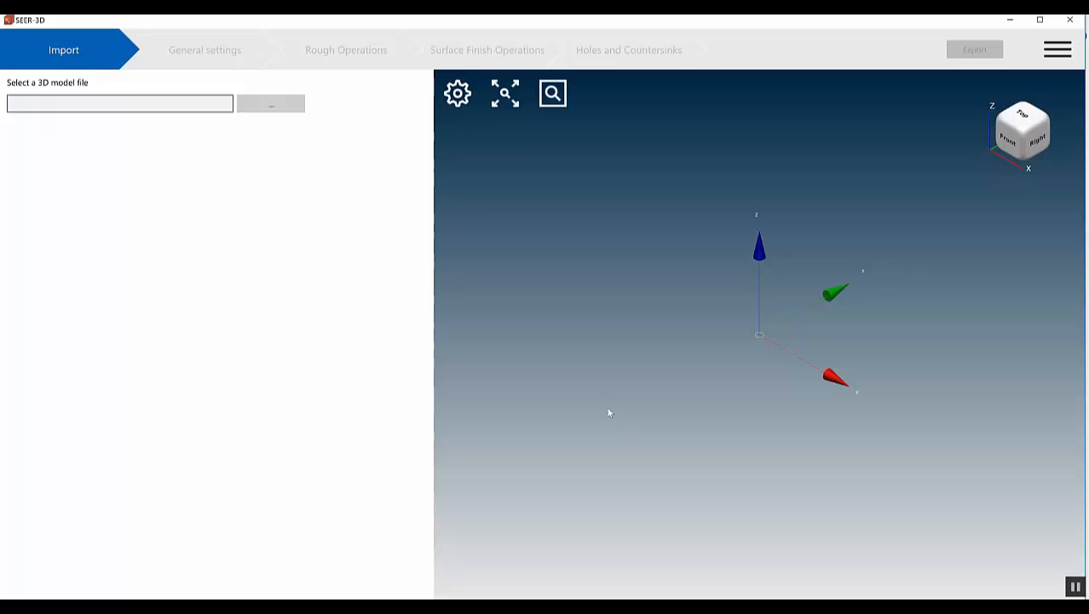
Step: Import the Frame 3D model file
{"action": "left_click", "coordinate": [285, 101]}
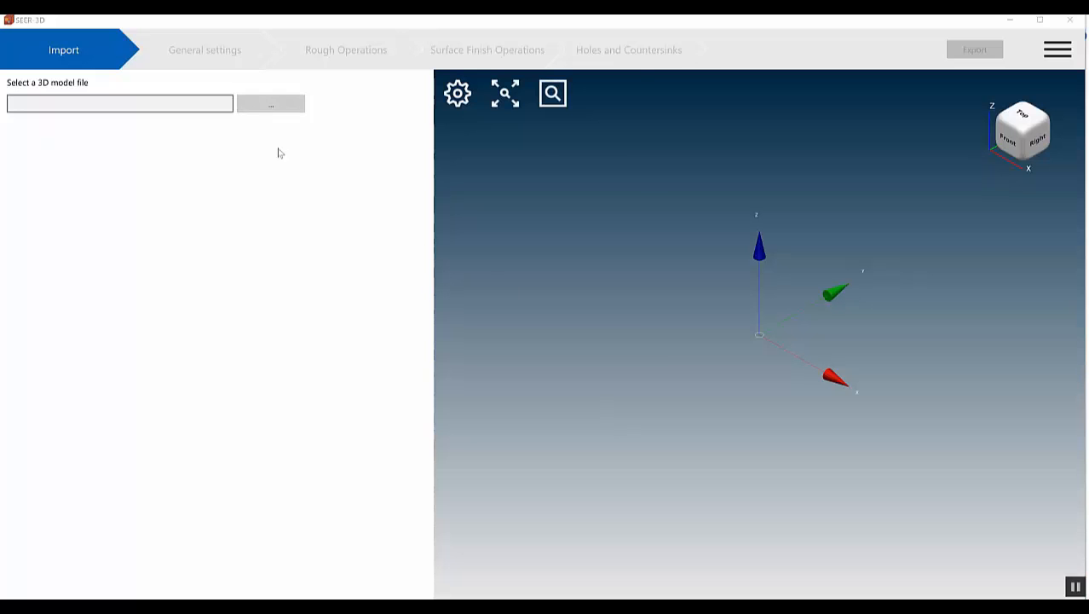
{"action": "double_click", "coordinate": [261, 133]}
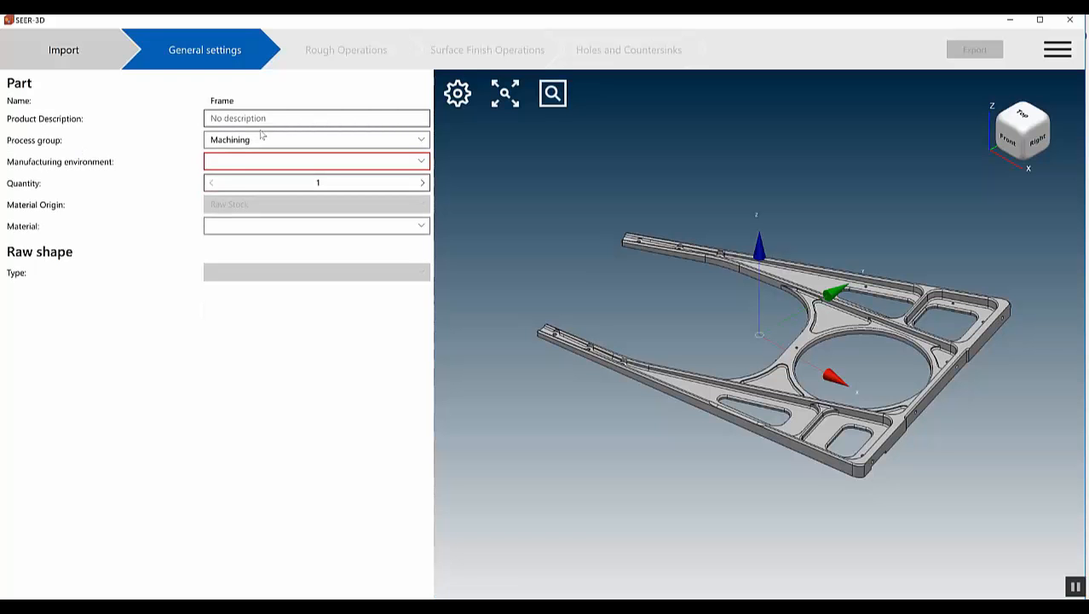
Step: Set the part's manufacturing environment to High Speed Machining and its quantity to 10,000
{"action": "left_click", "coordinate": [375, 162]}
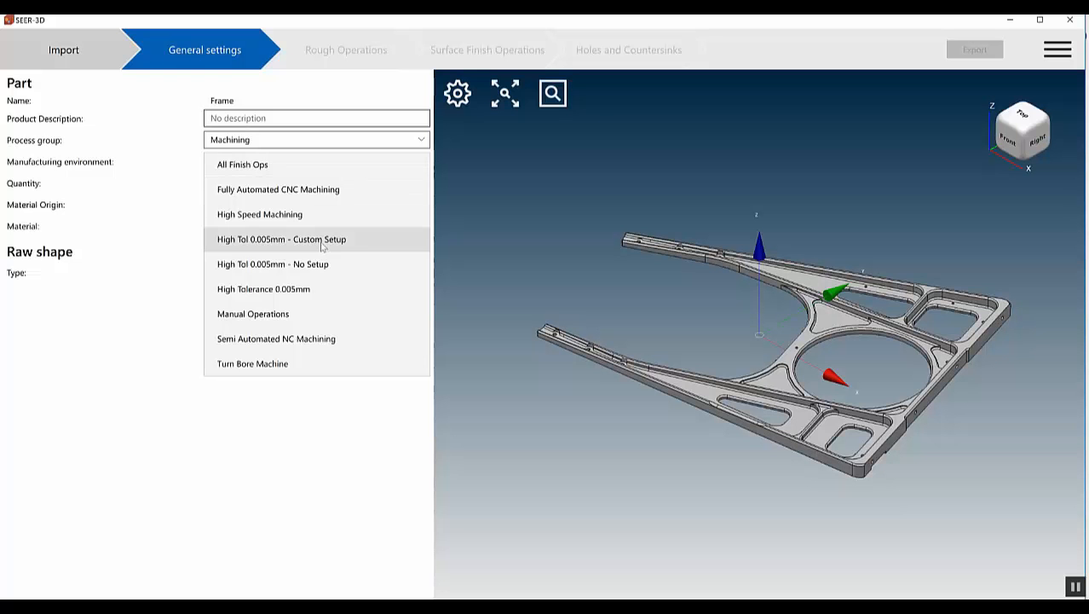
{"action": "left_click", "coordinate": [303, 217]}
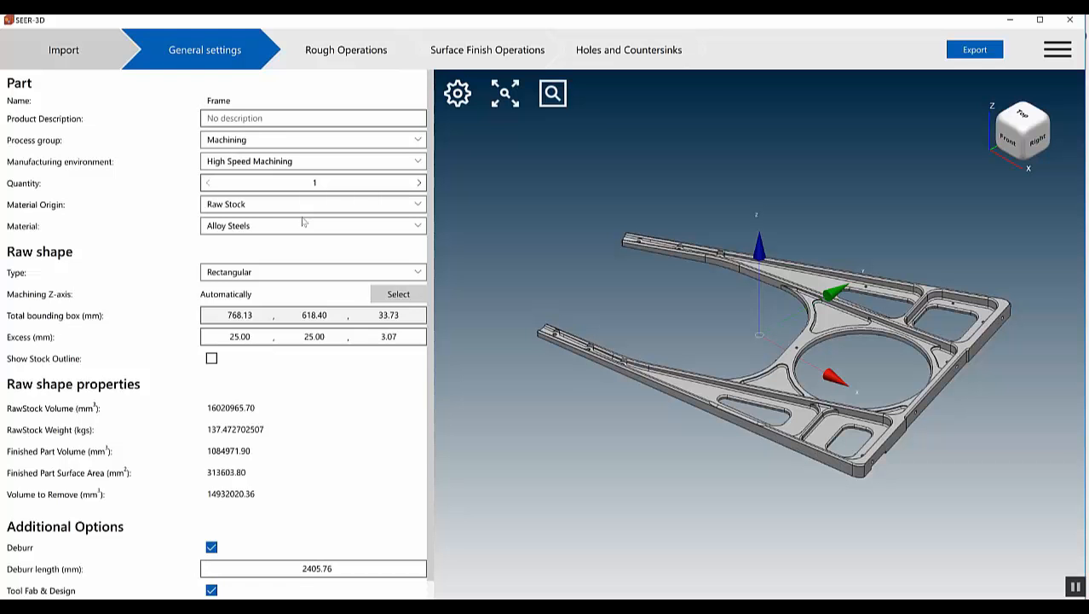
{"action": "left_click", "coordinate": [344, 186]}
{"action": "type", "text": "0000"}
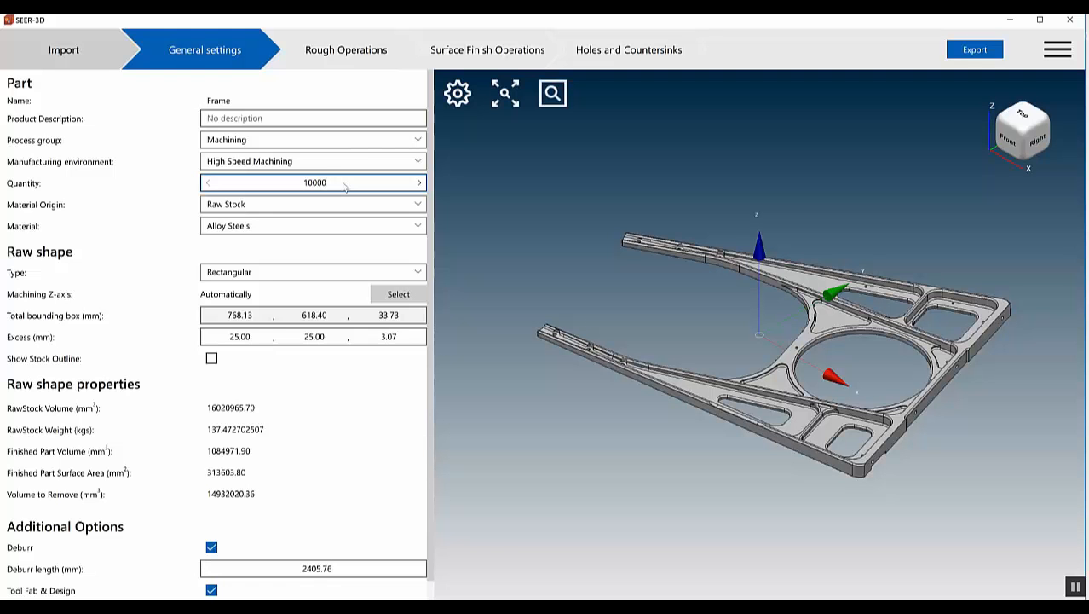
Step: Review the rough, surface finish and hole operations, and export the part to SEER-MFG
{"action": "left_click", "coordinate": [349, 51]}
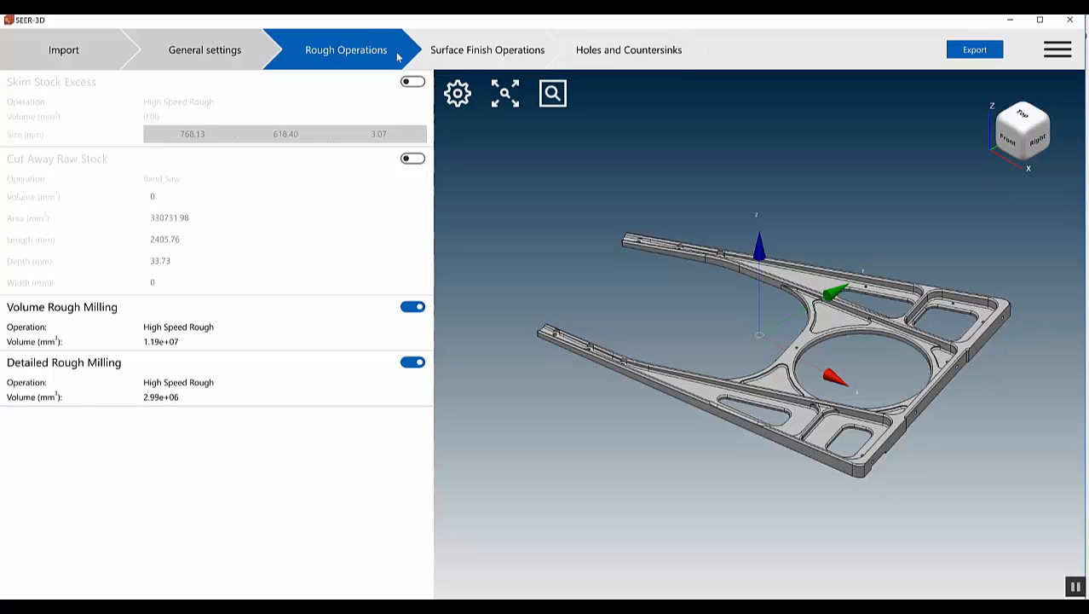
{"action": "left_click", "coordinate": [454, 57]}
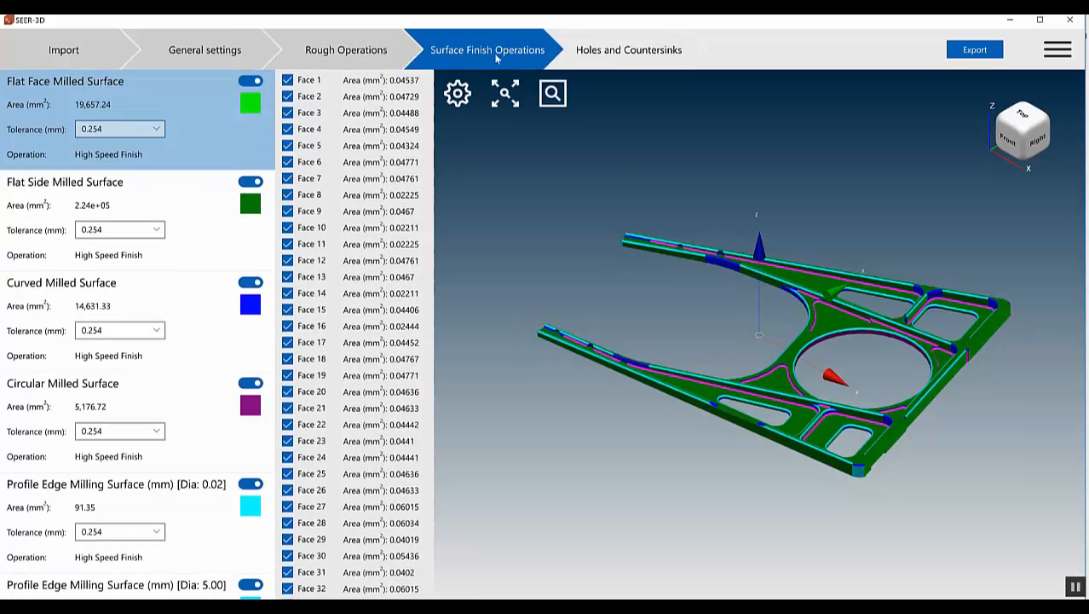
{"action": "left_click", "coordinate": [624, 56]}
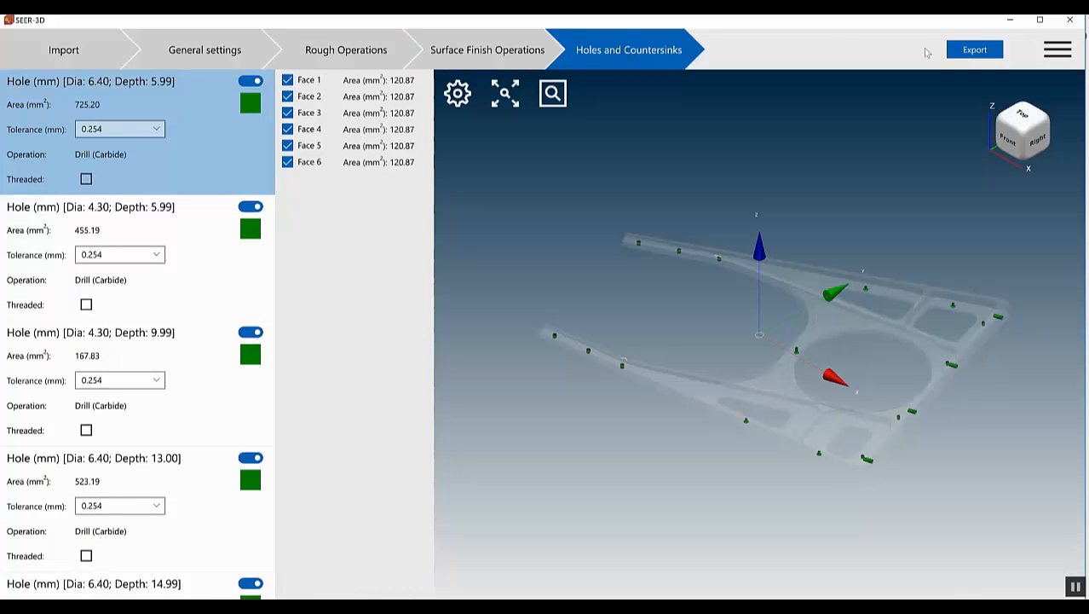
{"action": "left_click", "coordinate": [972, 50]}
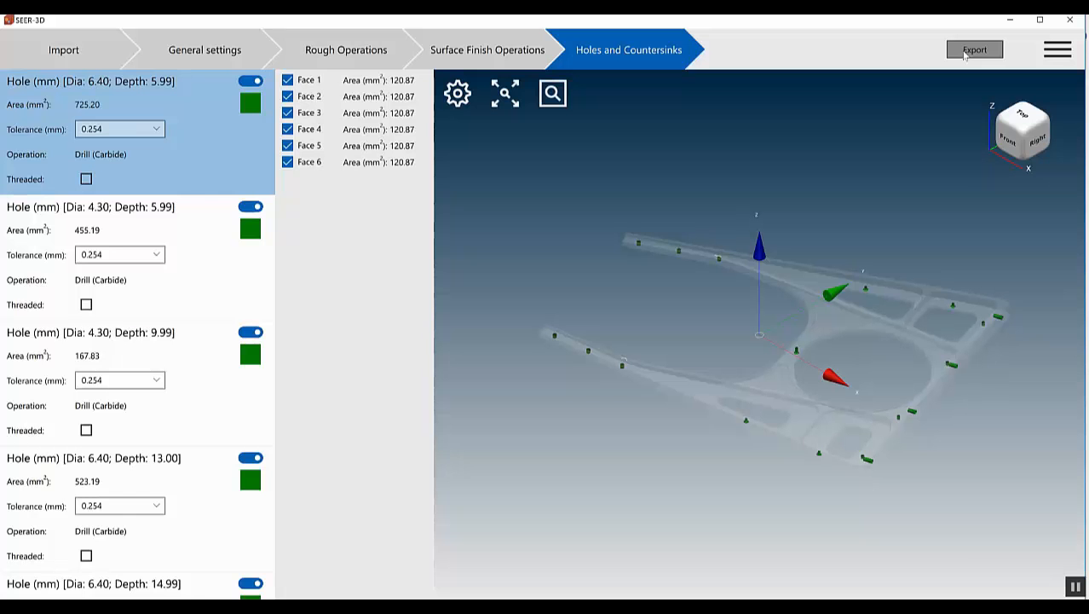
{"action": "left_click", "coordinate": [974, 50]}
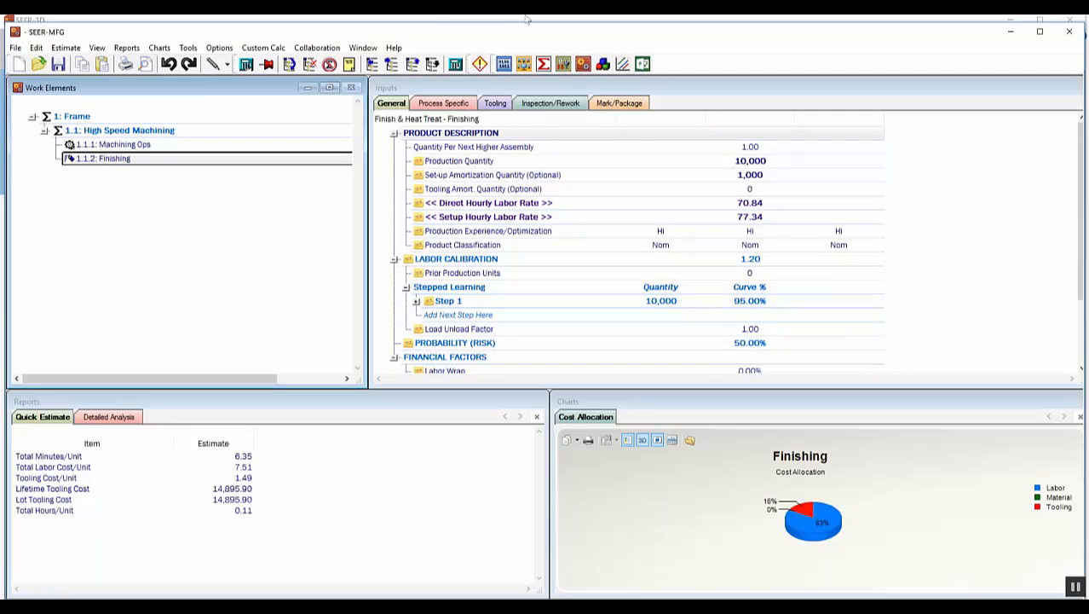
Step: Examine the process-specific inputs of the Machining Ops work element, including the Volume Rough Milling machining details
{"action": "left_click", "coordinate": [154, 146]}
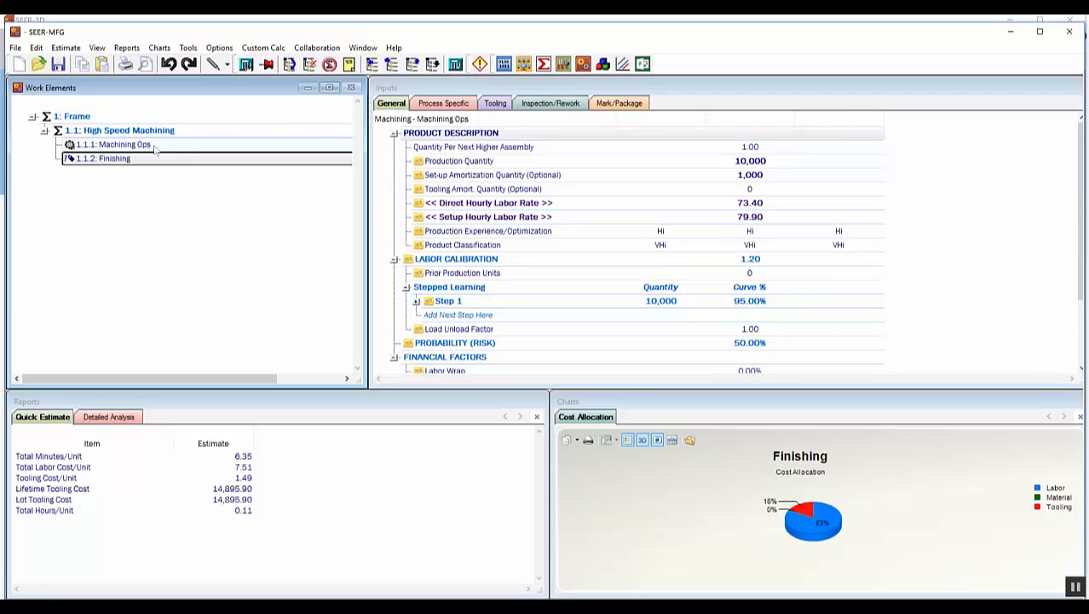
{"action": "left_click", "coordinate": [445, 106]}
{"action": "scroll", "coordinate": [648, 290], "scroll_direction": "down", "scroll_amount": 3}
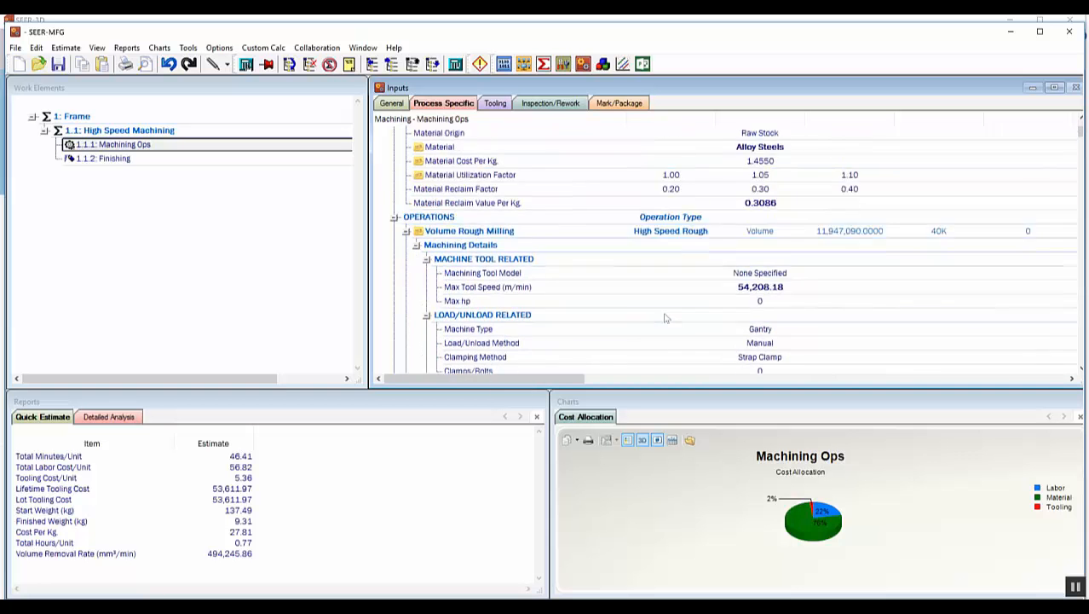
{"action": "left_click", "coordinate": [682, 238]}
{"action": "scroll", "coordinate": [683, 242], "scroll_direction": "down", "scroll_amount": 2}
{"action": "scroll", "coordinate": [684, 242], "scroll_direction": "down", "scroll_amount": 2}
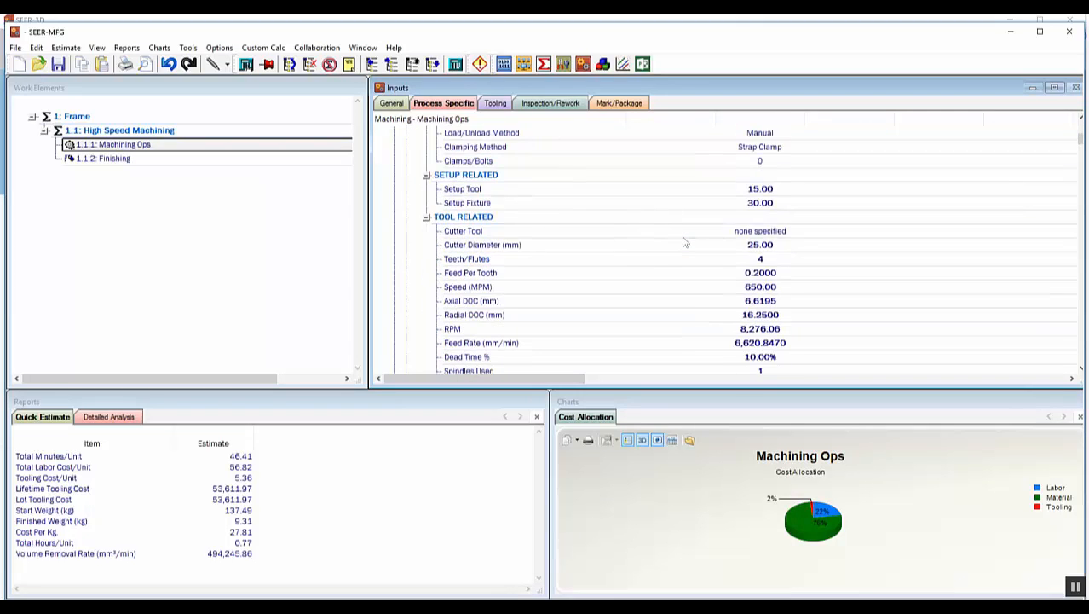
Step: Examine the detailed analysis report's cost and per-operation time breakdown for the Machining Ops and Finishing work elements
{"action": "left_click", "coordinate": [109, 417]}
{"action": "left_click_drag", "start_coordinate": [194, 391], "coordinate": [213, 208]}
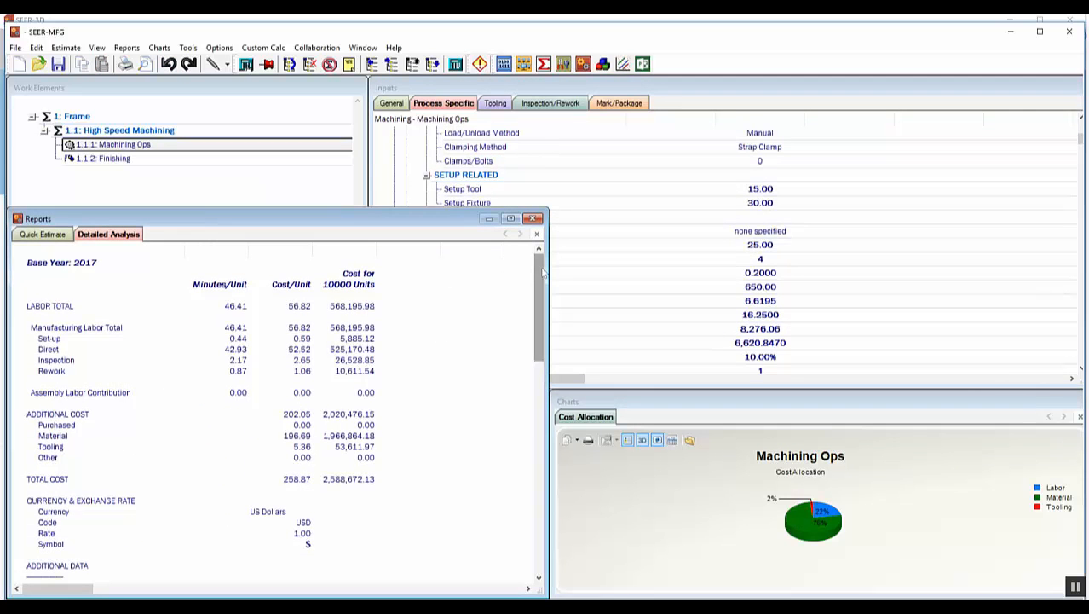
{"action": "left_click_drag", "start_coordinate": [538, 273], "coordinate": [537, 474]}
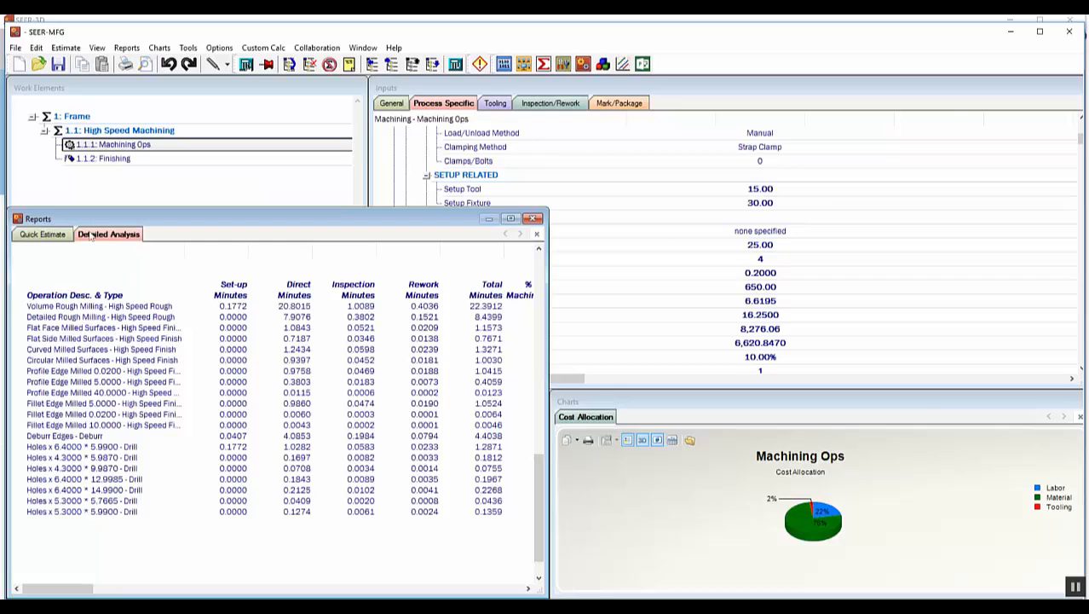
{"action": "left_click", "coordinate": [118, 160]}
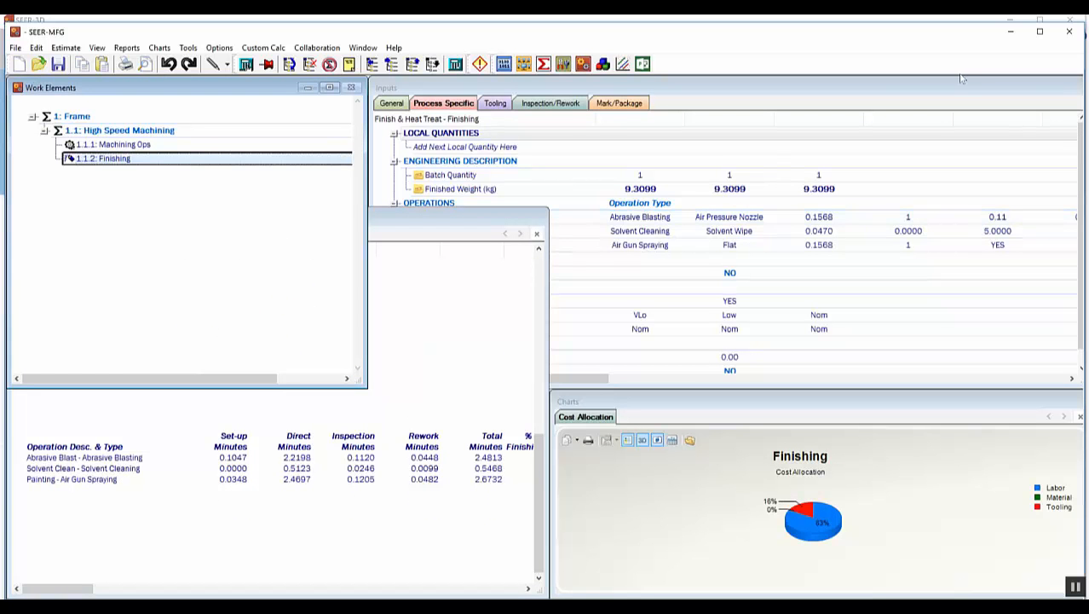
Step: Return to the general settings in SEER-3D and review the material origin, material and raw shape options, keeping Raw Stock, Alloy Steels and Rectangular
{"action": "left_click", "coordinate": [1012, 33]}
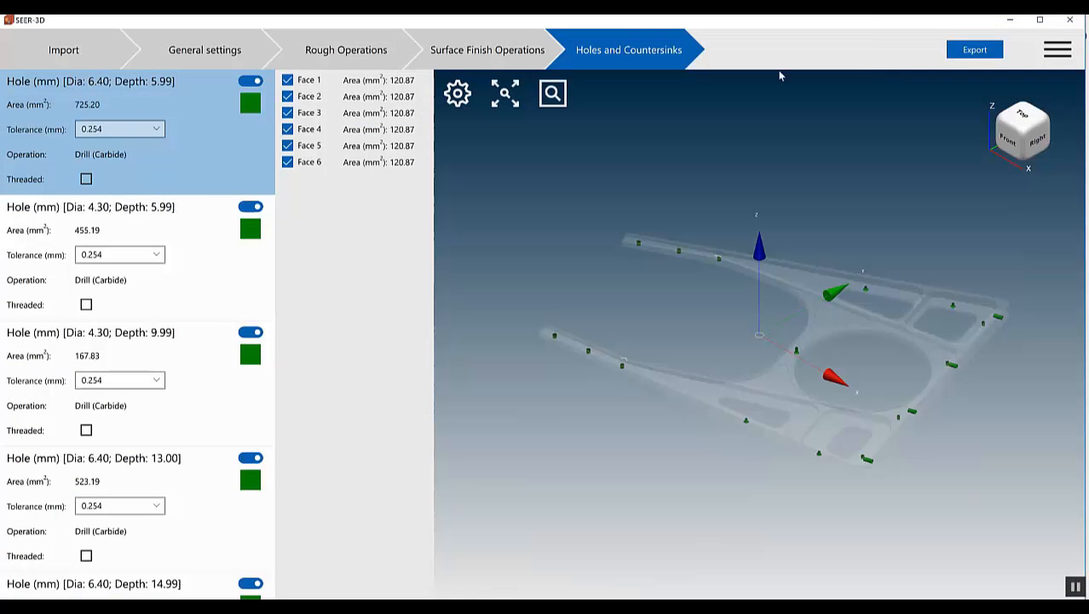
{"action": "left_click", "coordinate": [234, 52]}
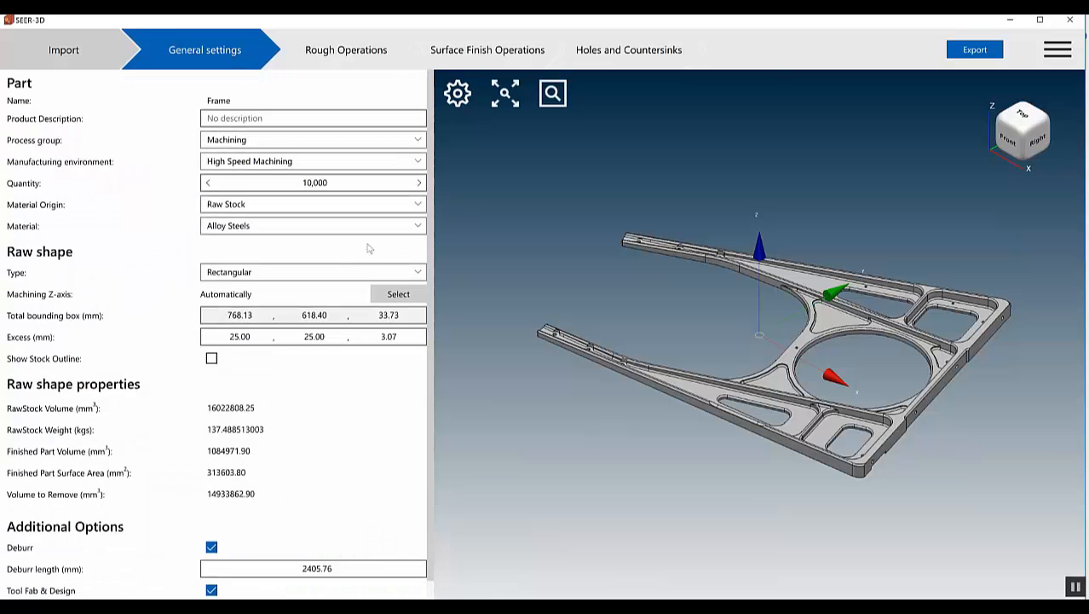
{"action": "left_click", "coordinate": [417, 212]}
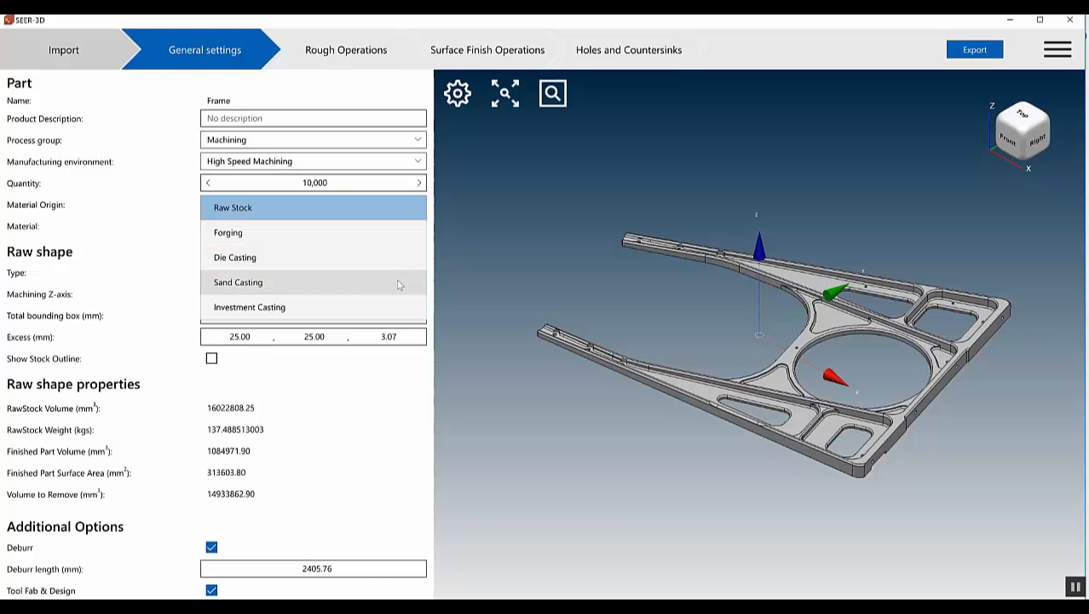
{"action": "left_click", "coordinate": [382, 211]}
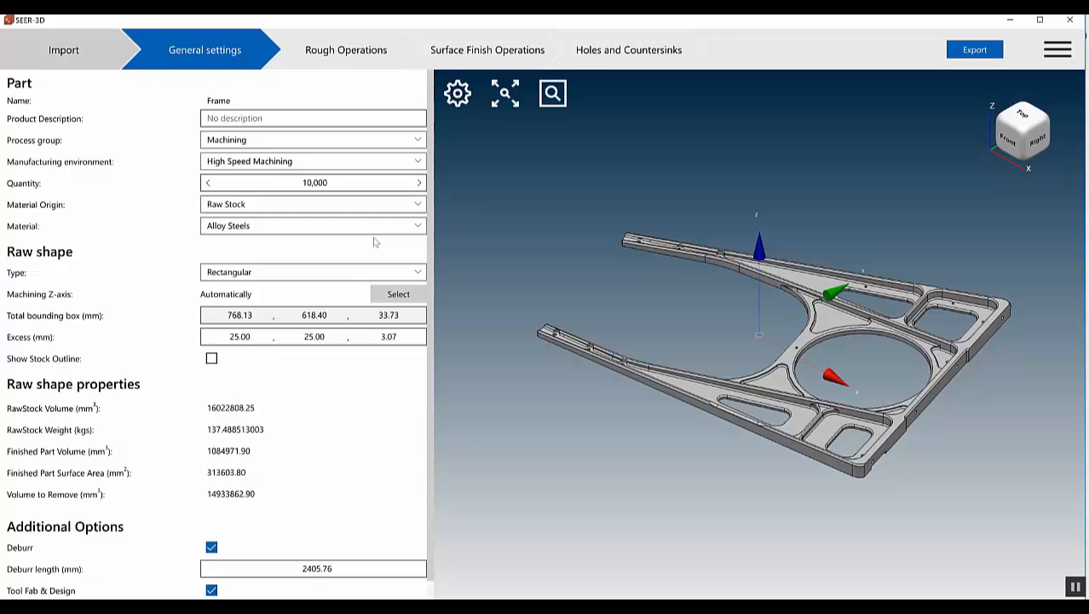
{"action": "left_click", "coordinate": [391, 228]}
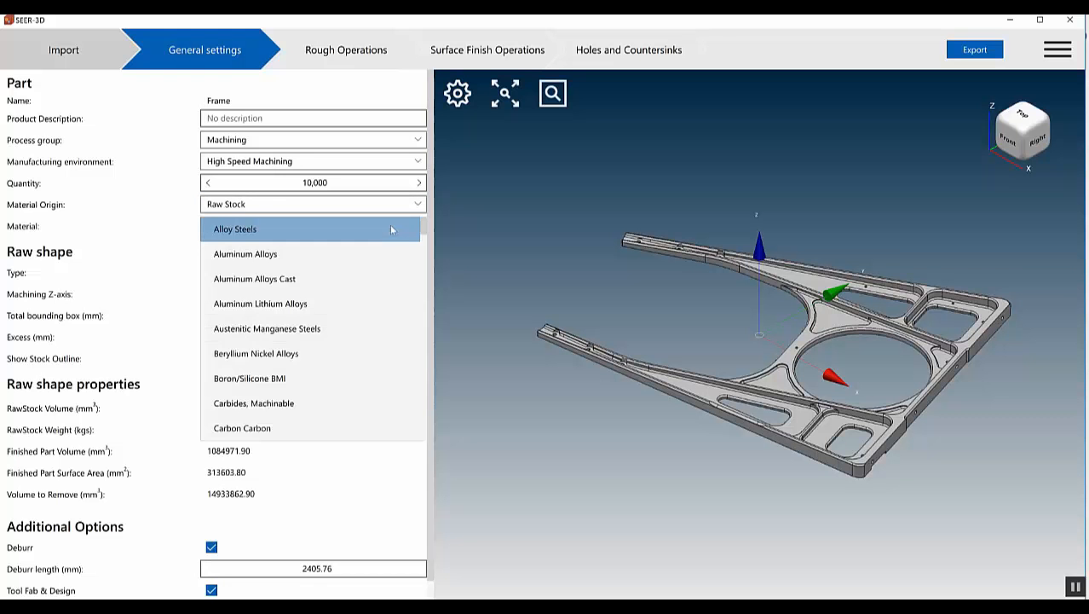
{"action": "left_click", "coordinate": [380, 234]}
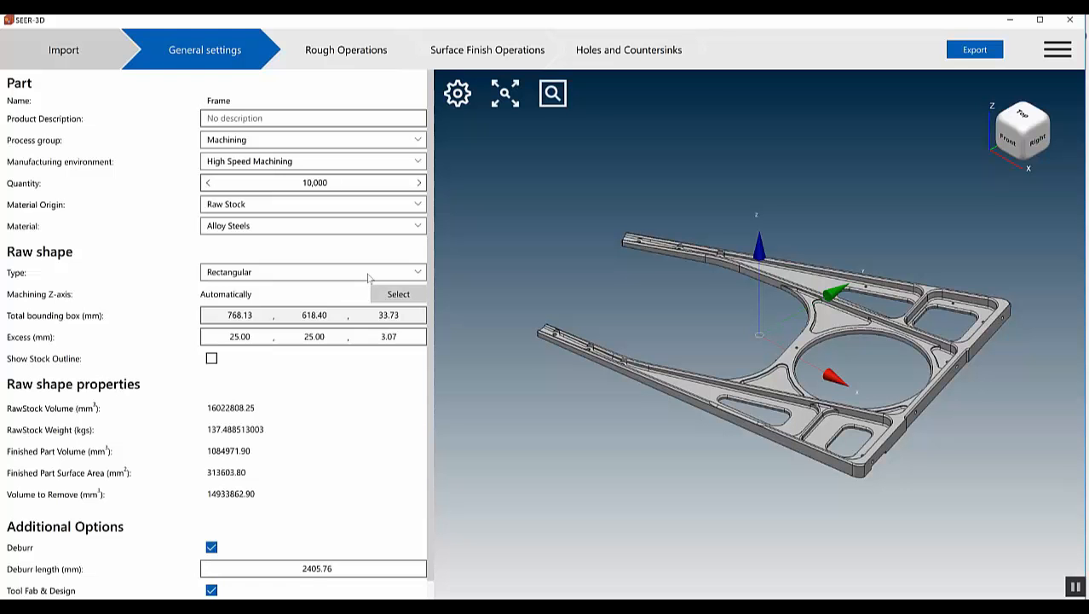
{"action": "left_click", "coordinate": [321, 274]}
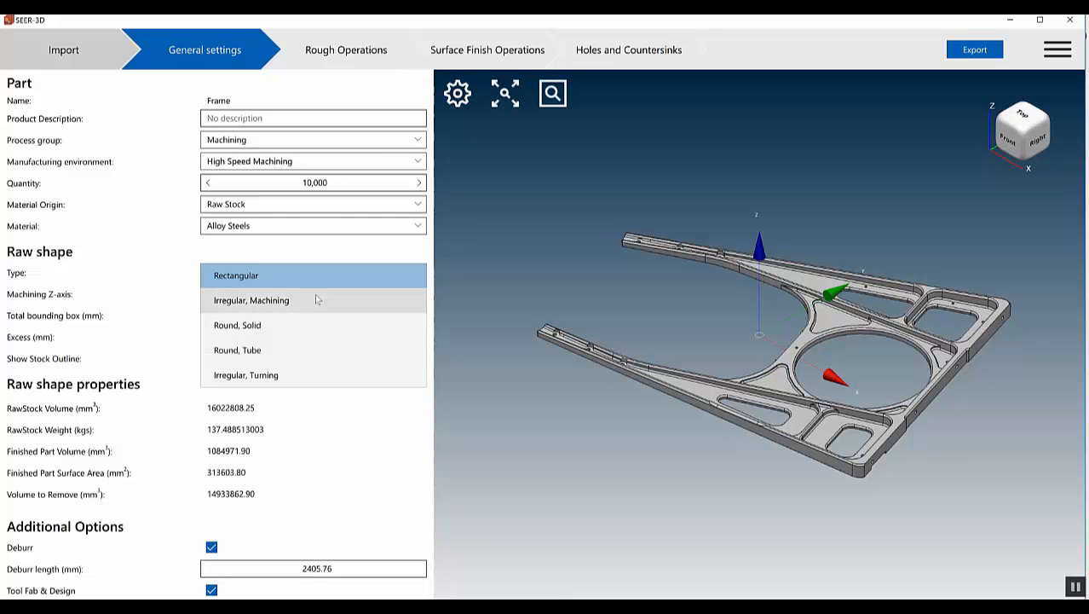
{"action": "left_click", "coordinate": [319, 281]}
Step: Show the raw stock outline around the frame model
{"action": "left_click", "coordinate": [211, 358]}
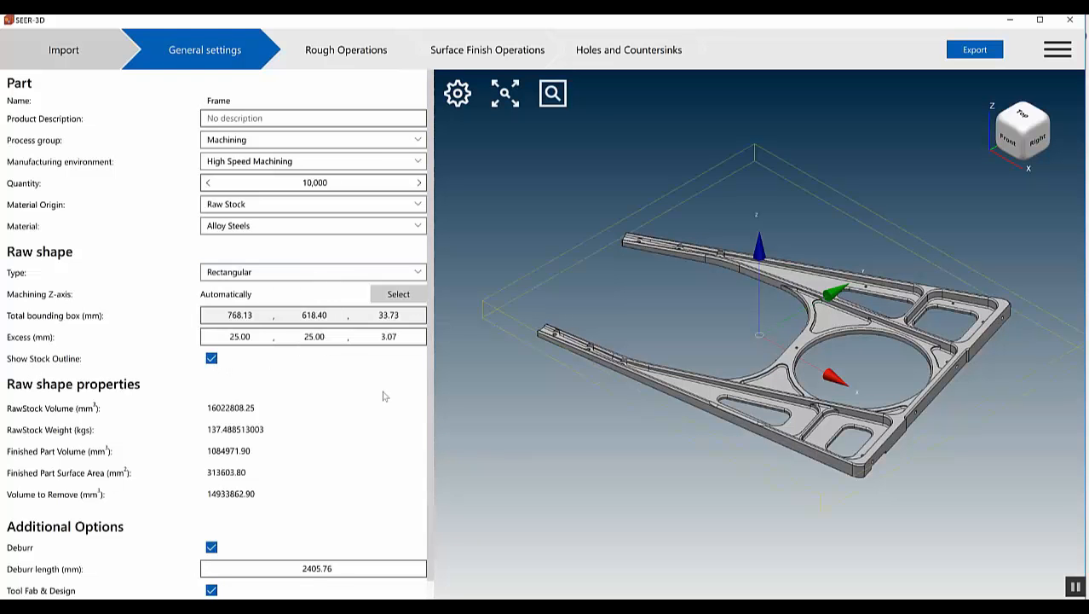
{"action": "middle_click_drag", "start_coordinate": [644, 464], "coordinate": [589, 485]}
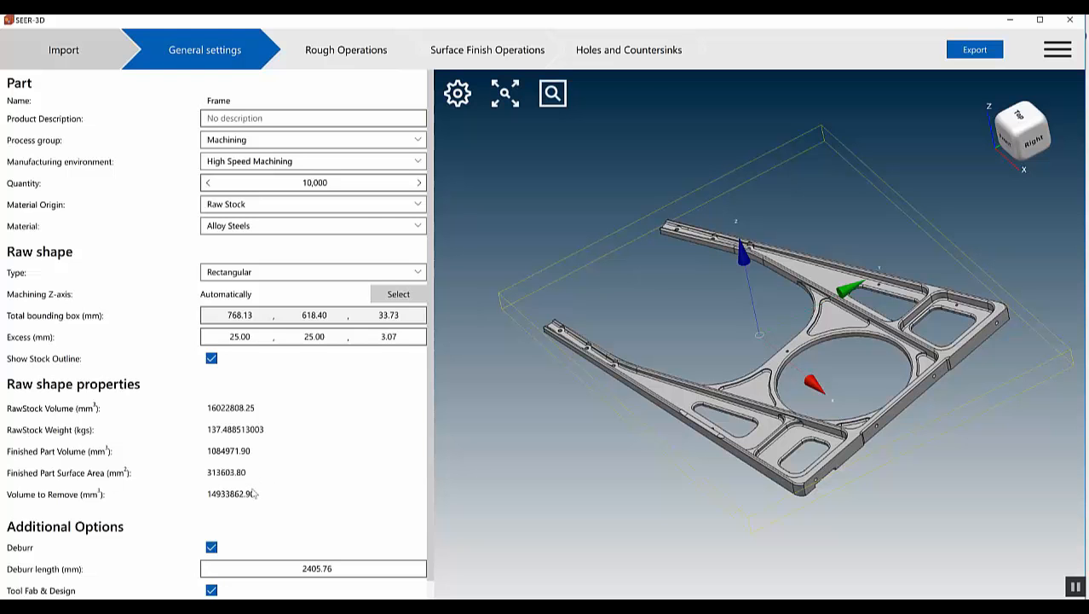
Step: Switch the Deburr additional option off and back on
{"action": "scroll", "coordinate": [288, 547], "scroll_direction": "down", "scroll_amount": 1}
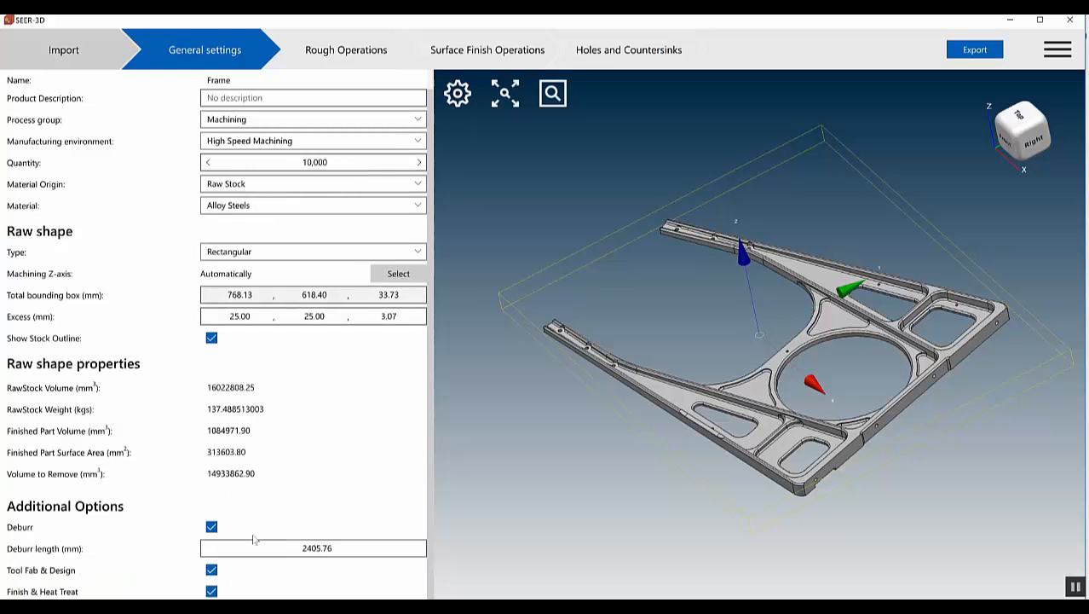
{"action": "left_click", "coordinate": [211, 527]}
{"action": "left_click", "coordinate": [212, 527]}
Step: In the rough operations, switch Cut Away Raw Stock and Skim Stock Excess on and back off
{"action": "left_click", "coordinate": [358, 54]}
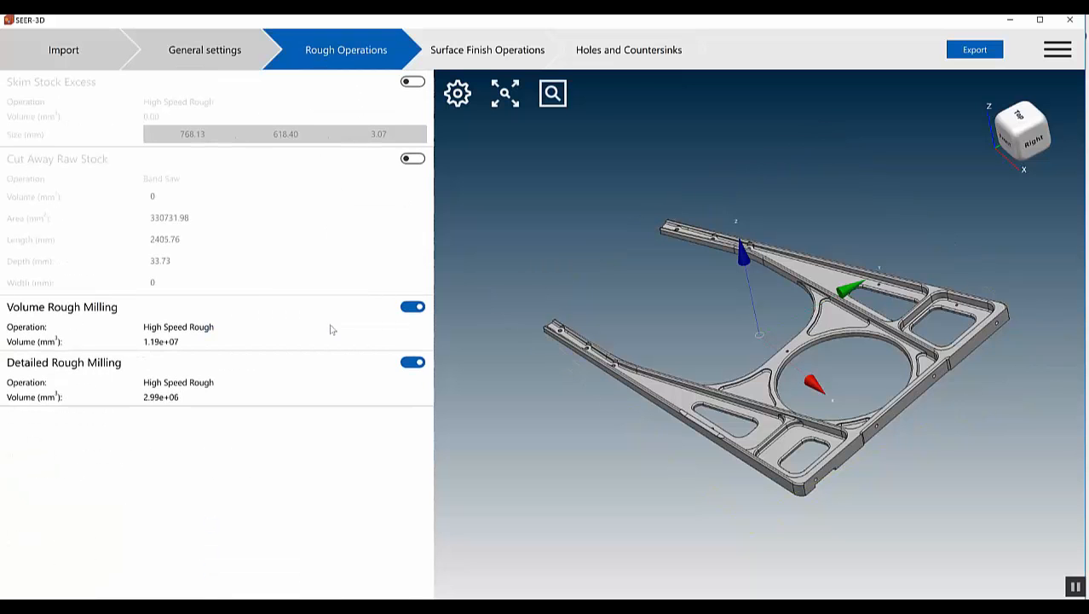
{"action": "left_click", "coordinate": [418, 160]}
{"action": "left_click", "coordinate": [417, 159]}
{"action": "left_click", "coordinate": [418, 82]}
{"action": "left_click", "coordinate": [411, 82]}
Step: Examine the surface finish operations, viewing the faces of the circular and curved milled surfaces and selecting curved Face 10
{"action": "left_click", "coordinate": [495, 53]}
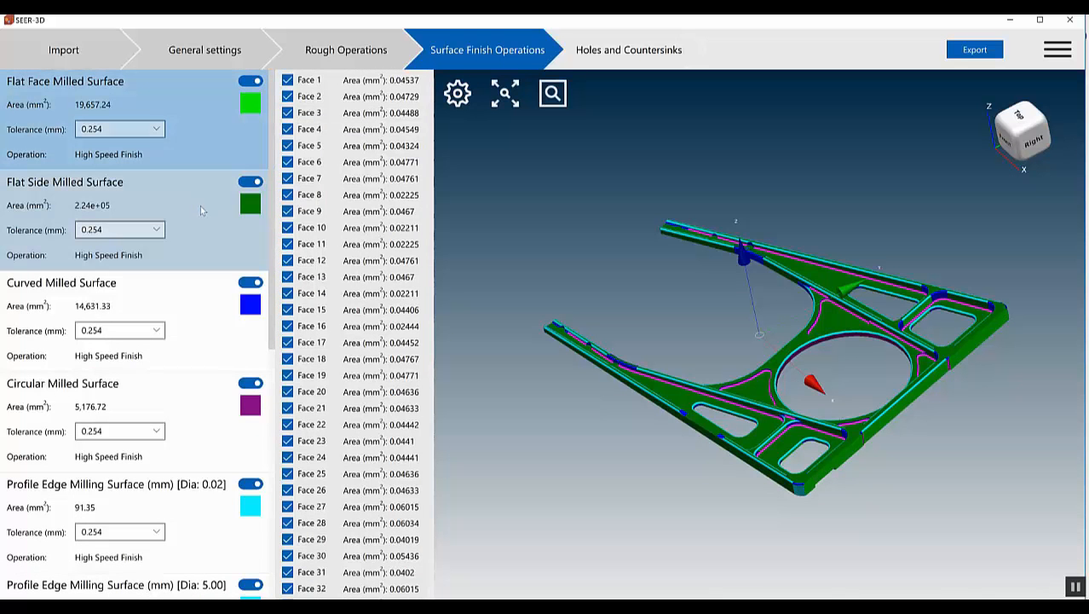
{"action": "left_click", "coordinate": [208, 388]}
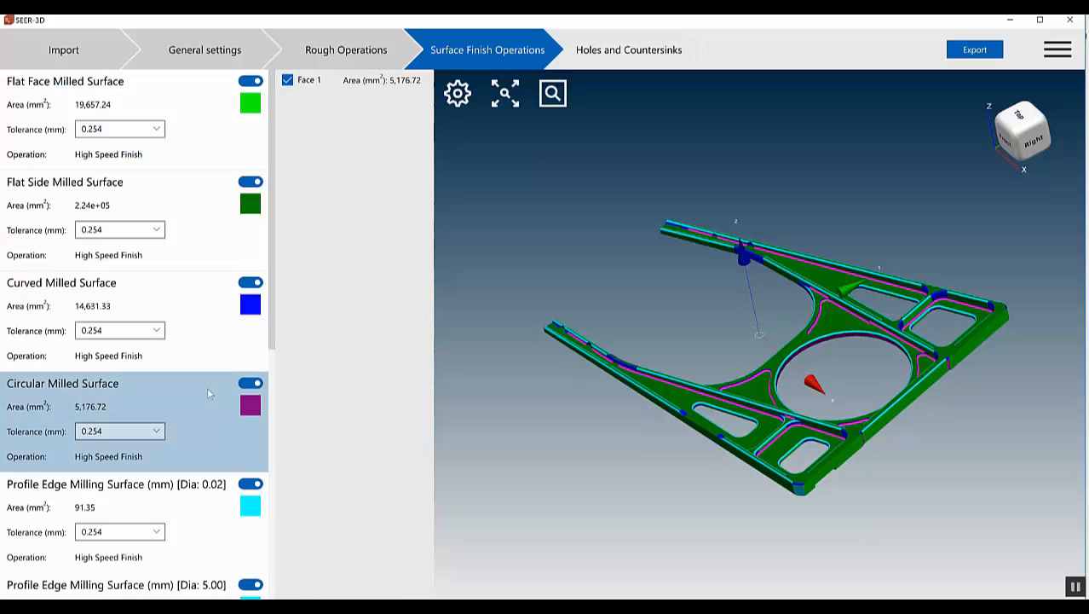
{"action": "left_click", "coordinate": [198, 316]}
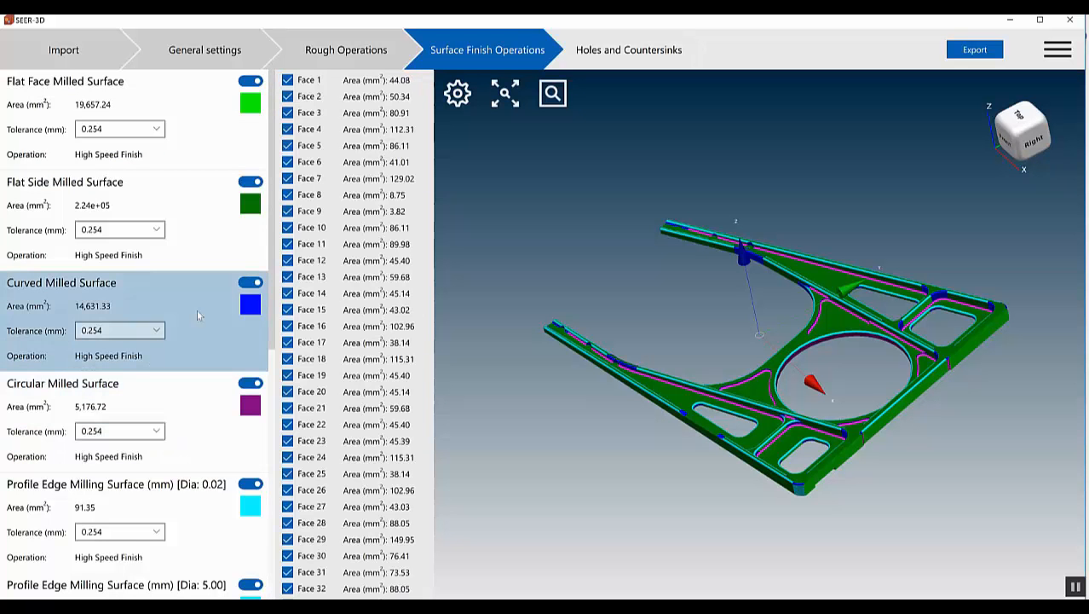
{"action": "left_click", "coordinate": [313, 230]}
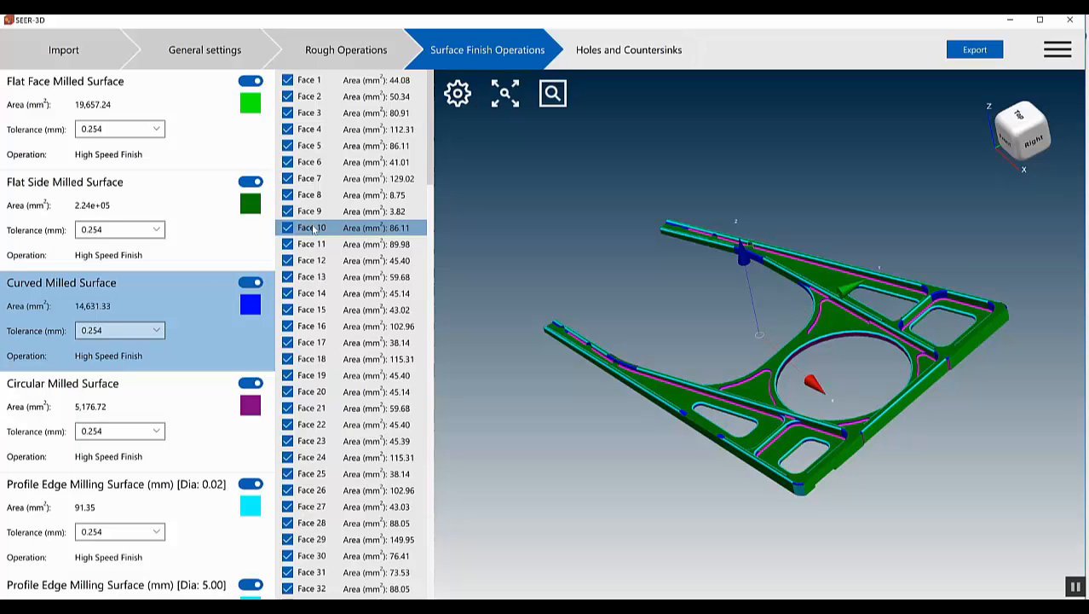
Step: Set the Curved Milled Surface tolerance to 0.005 mm, and switch that operation off and back on
{"action": "left_click", "coordinate": [158, 331]}
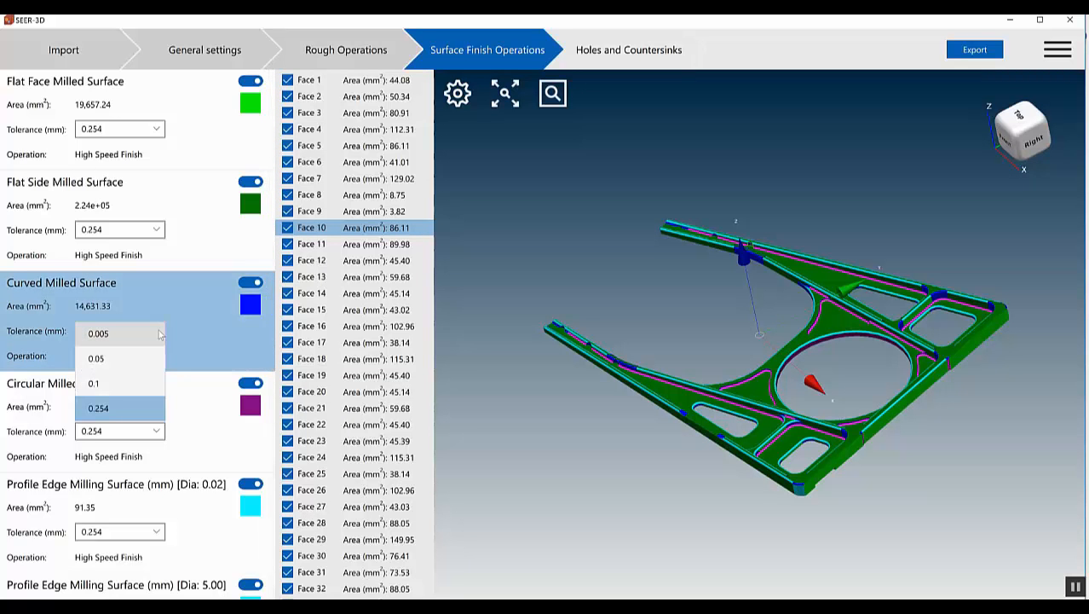
{"action": "left_click", "coordinate": [159, 335]}
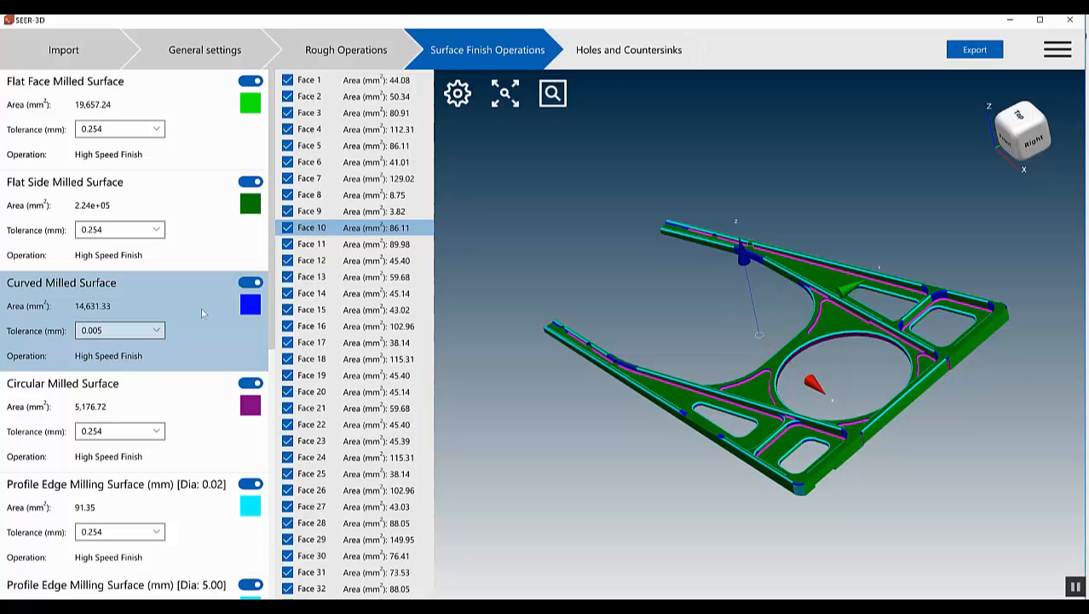
{"action": "left_click", "coordinate": [250, 283]}
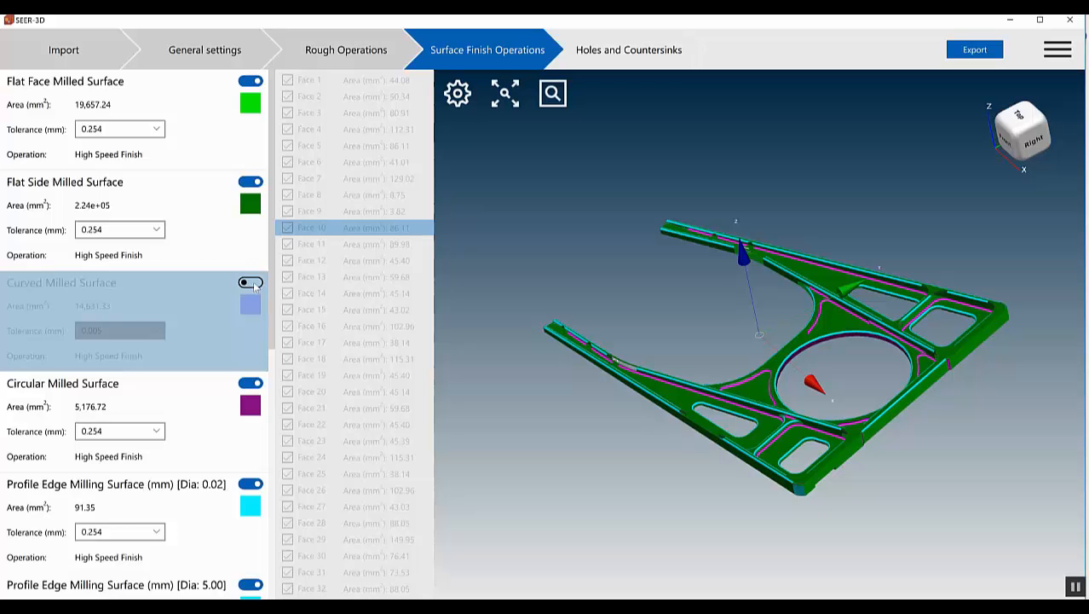
{"action": "left_click", "coordinate": [250, 283]}
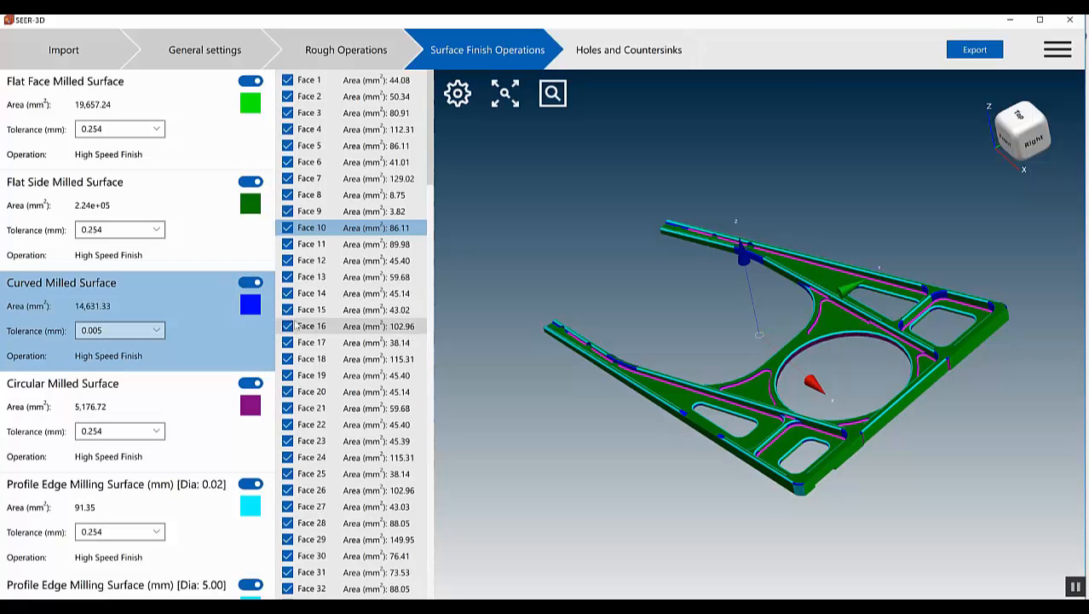
Step: In Curved Milled Surface, uncheck Faces 26, 29 and 17 and move them together with Face 10 to Flat Side Milled Surface
{"action": "left_click", "coordinate": [287, 490]}
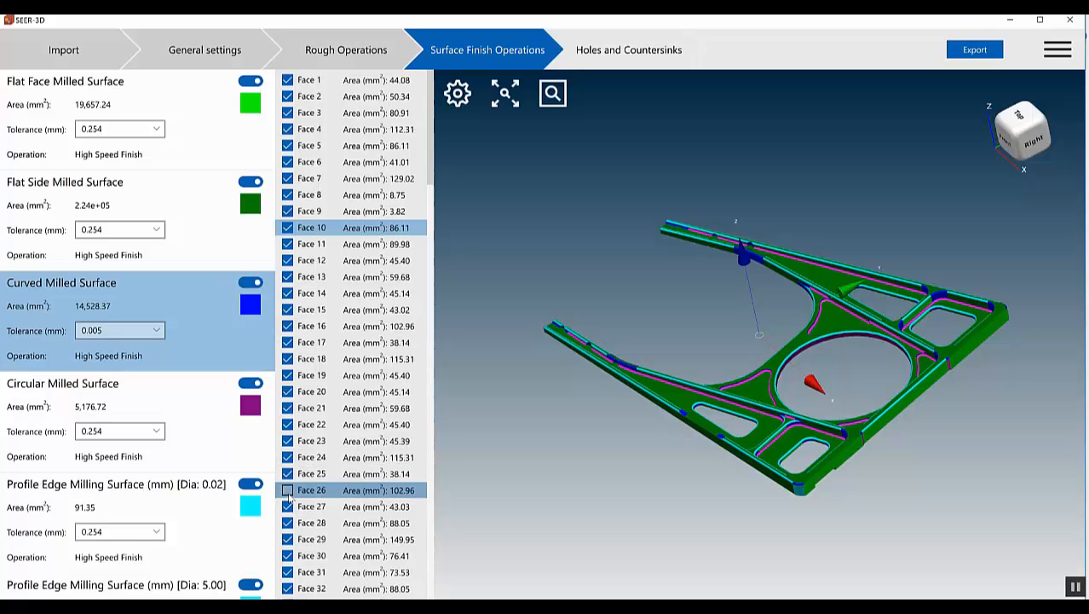
{"action": "left_click", "coordinate": [287, 540]}
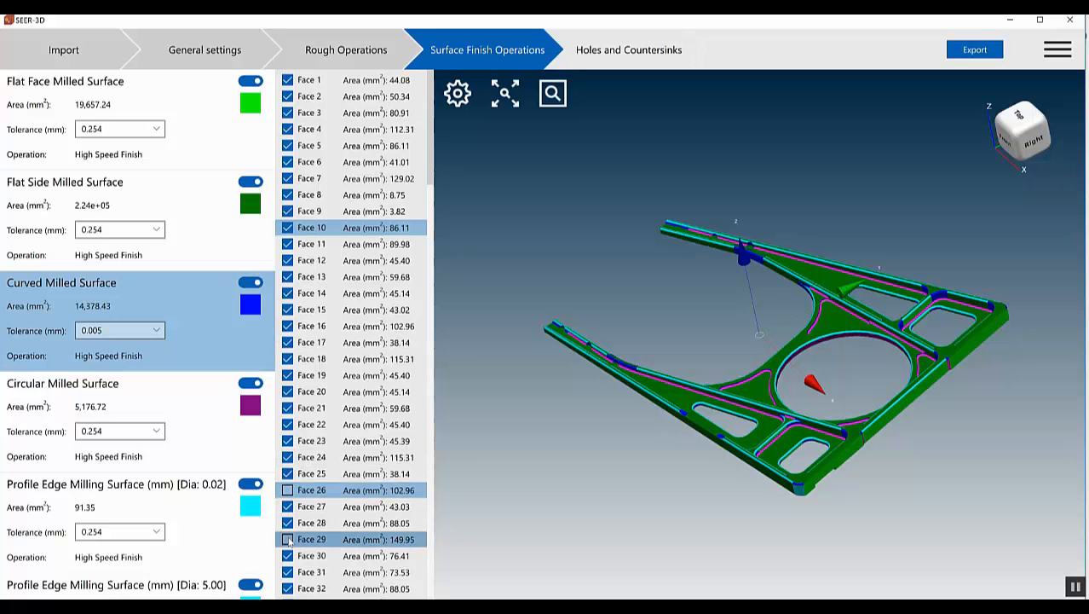
{"action": "left_click", "coordinate": [287, 343]}
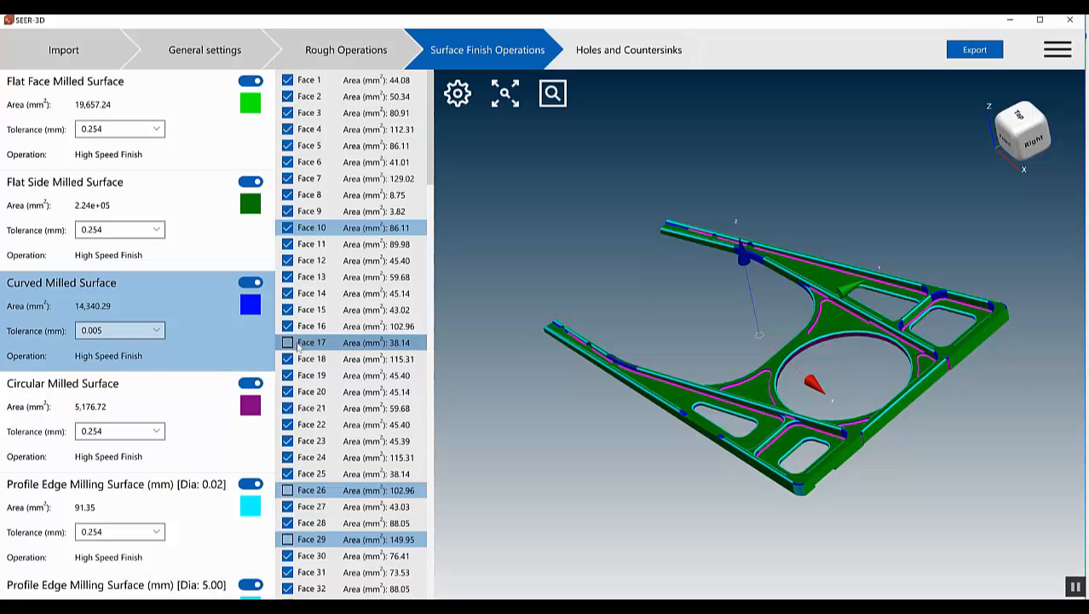
{"action": "left_click_drag", "start_coordinate": [298, 345], "coordinate": [209, 235]}
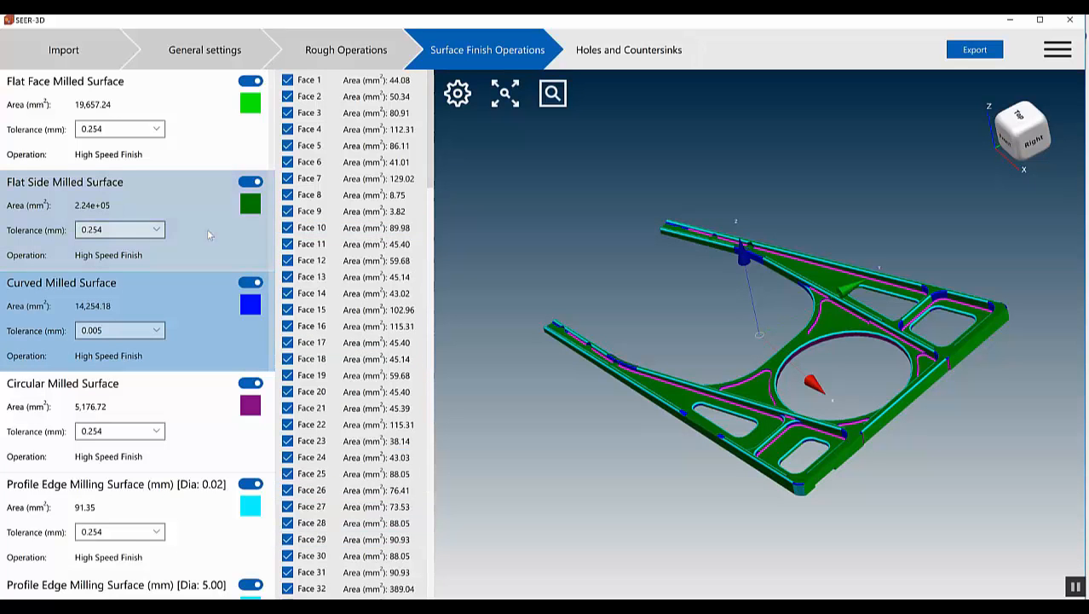
Step: Reassign Face 12 of the Flat Side Milled Surface to the Flat Face Milled Surface operation
{"action": "left_click", "coordinate": [207, 229]}
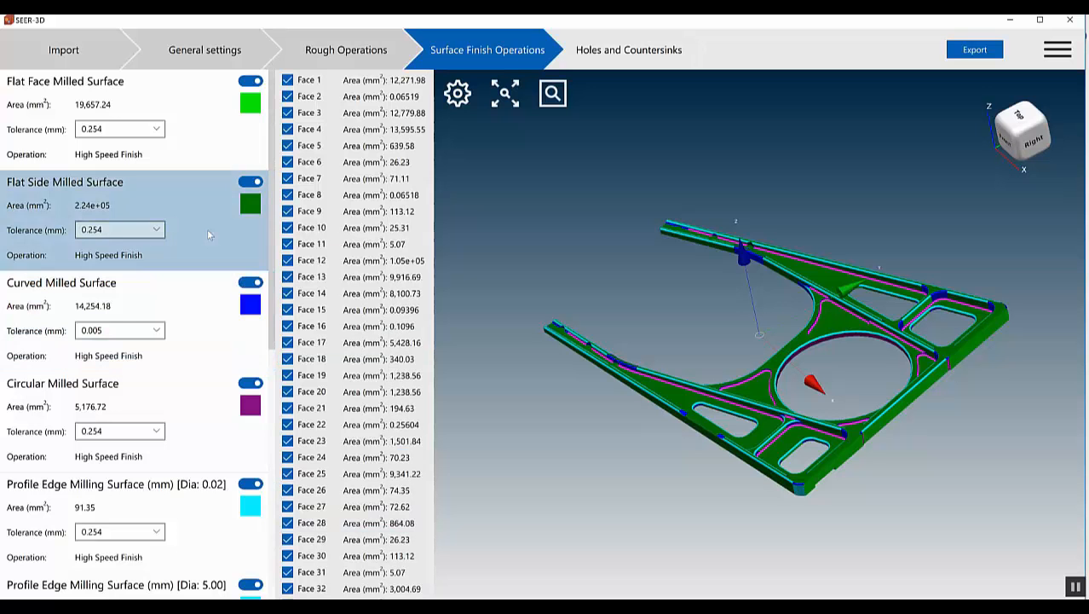
{"action": "left_click", "coordinate": [308, 260]}
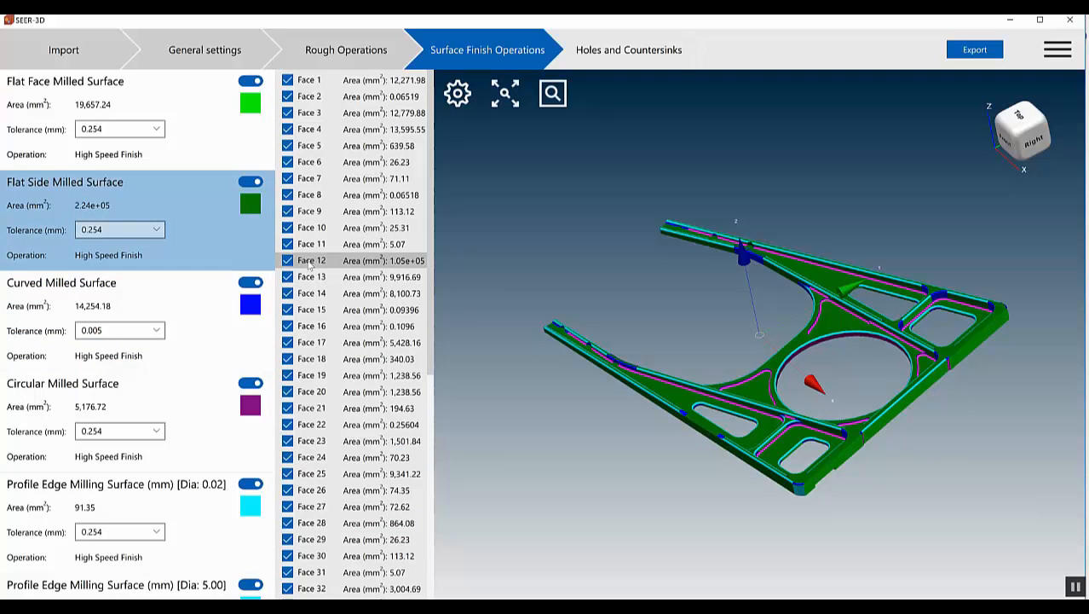
{"action": "right_click", "coordinate": [310, 264]}
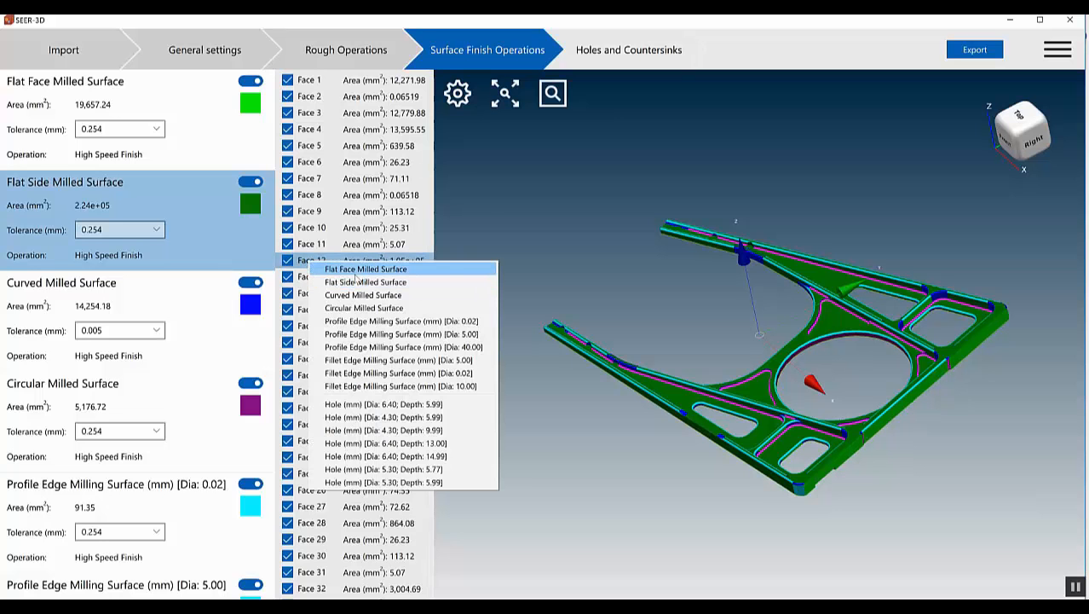
{"action": "left_click", "coordinate": [357, 271]}
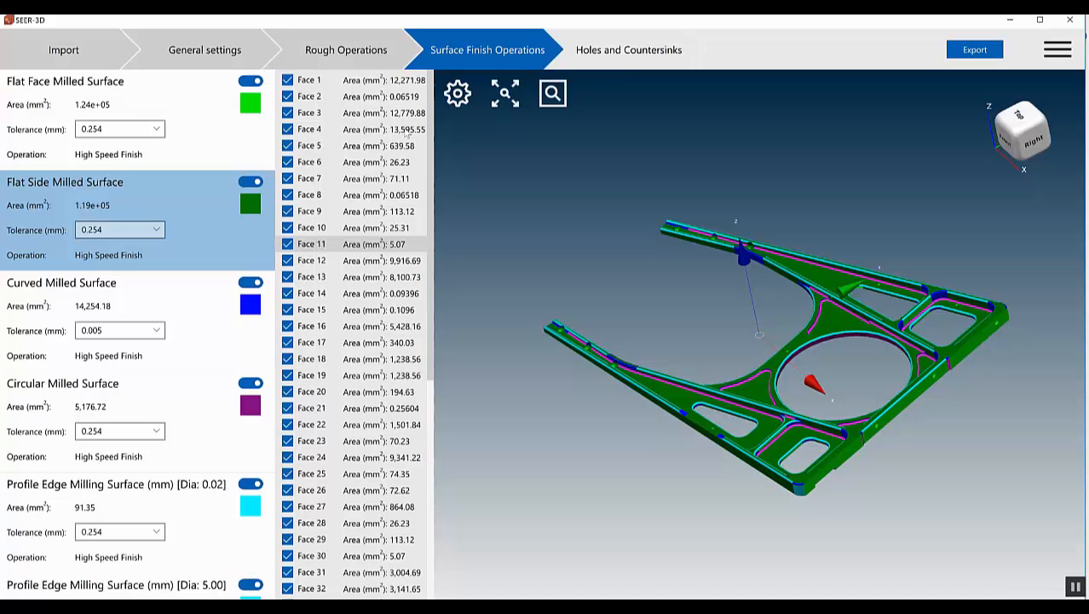
Step: Examine the holes and countersinks, viewing the faces of the 4.30 mm holes with depths 5.99 and 9.99
{"action": "left_click", "coordinate": [622, 58]}
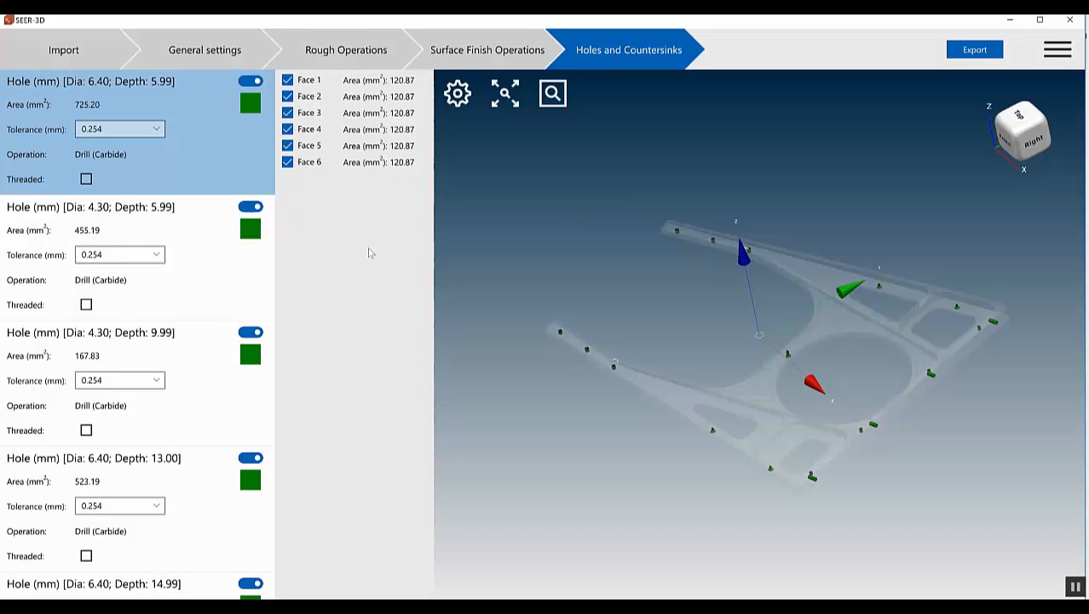
{"action": "left_click", "coordinate": [205, 281]}
{"action": "left_click", "coordinate": [214, 370]}
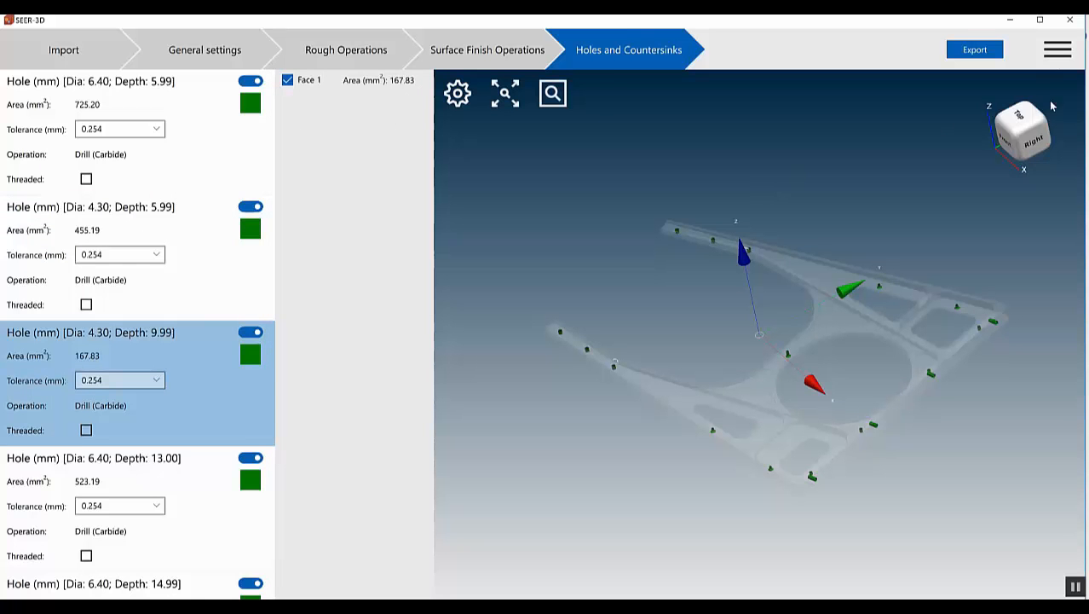
Step: In the program options, switch the units to Imperial and back to Metric
{"action": "left_click", "coordinate": [1058, 52]}
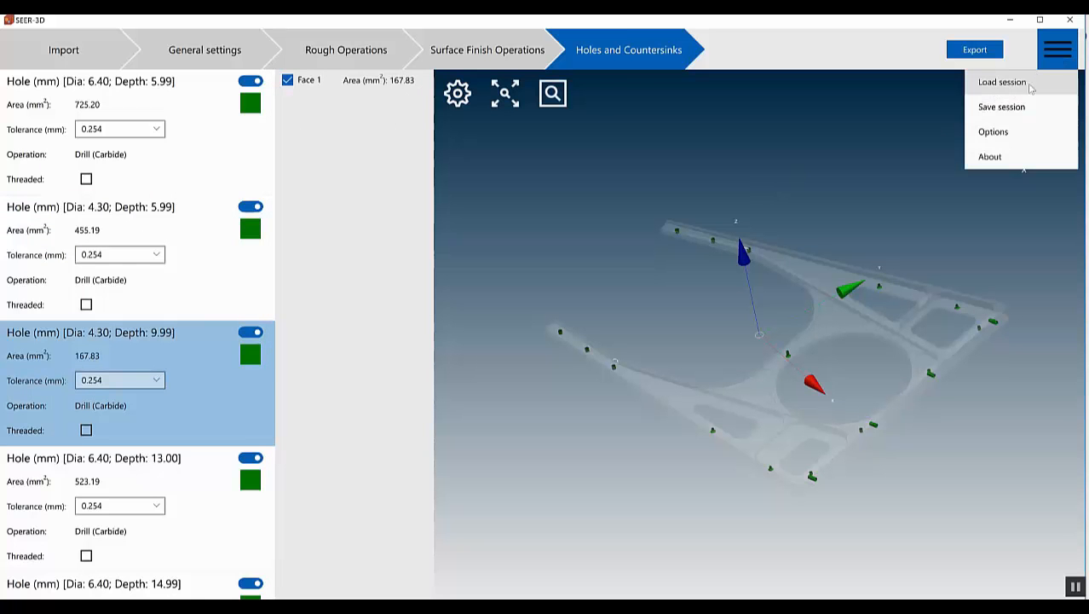
{"action": "left_click", "coordinate": [1025, 135]}
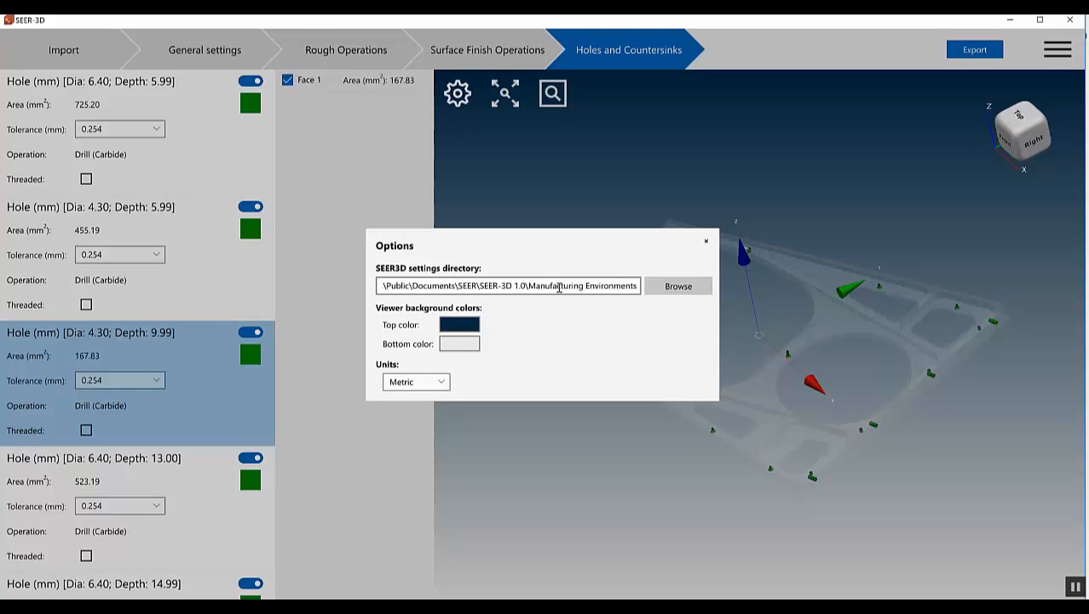
{"action": "left_click", "coordinate": [438, 388]}
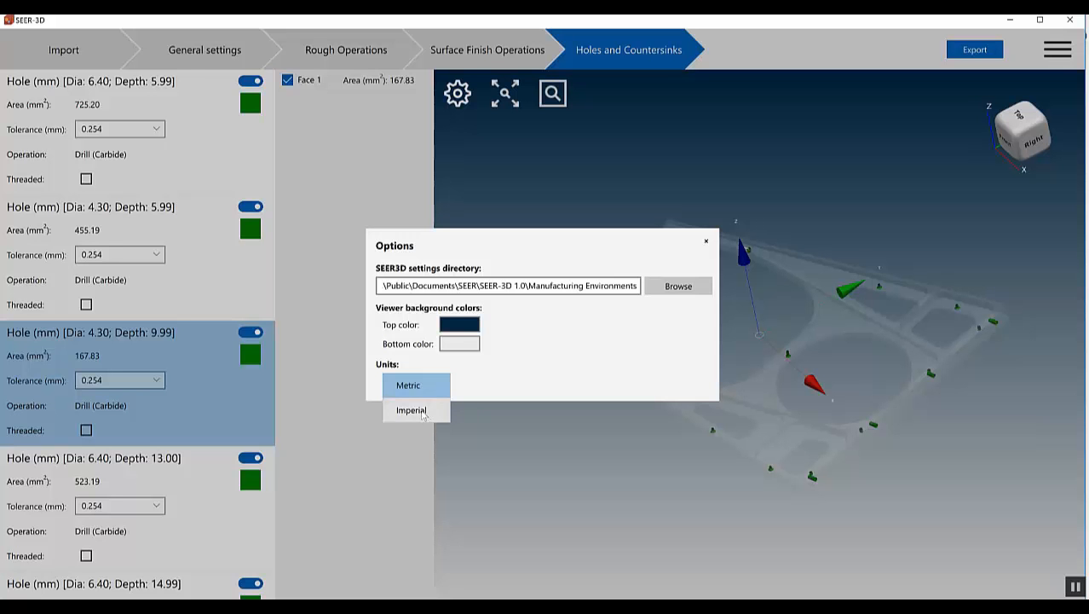
{"action": "left_click", "coordinate": [411, 410]}
{"action": "left_click", "coordinate": [433, 388]}
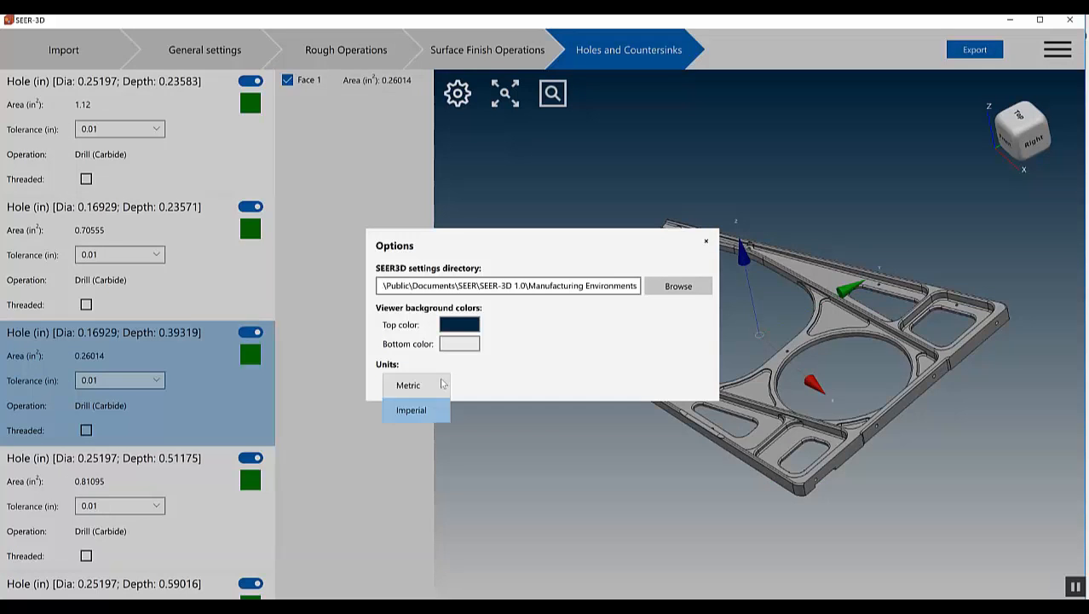
{"action": "left_click", "coordinate": [431, 391]}
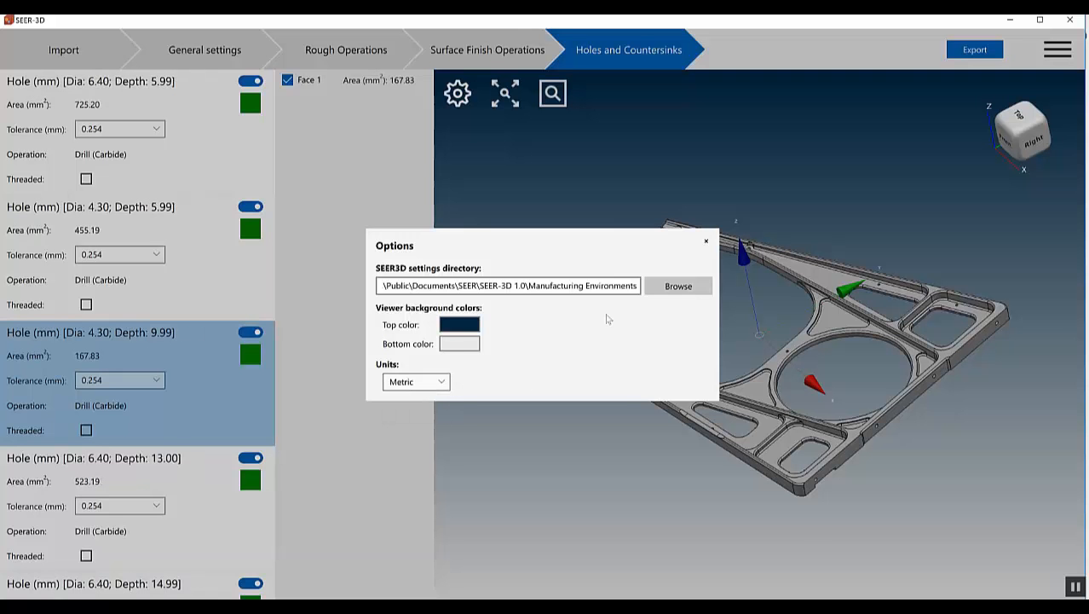
{"action": "left_click", "coordinate": [706, 242]}
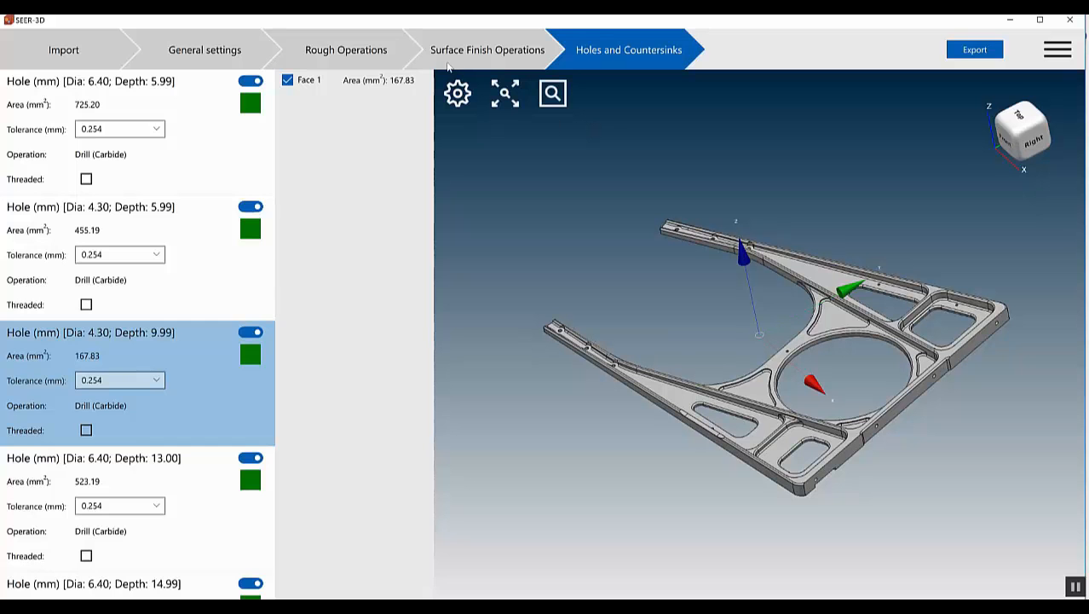
Step: Import the S5000 model and set its manufacturing environment to Turn Bore Machine
{"action": "left_click", "coordinate": [95, 50]}
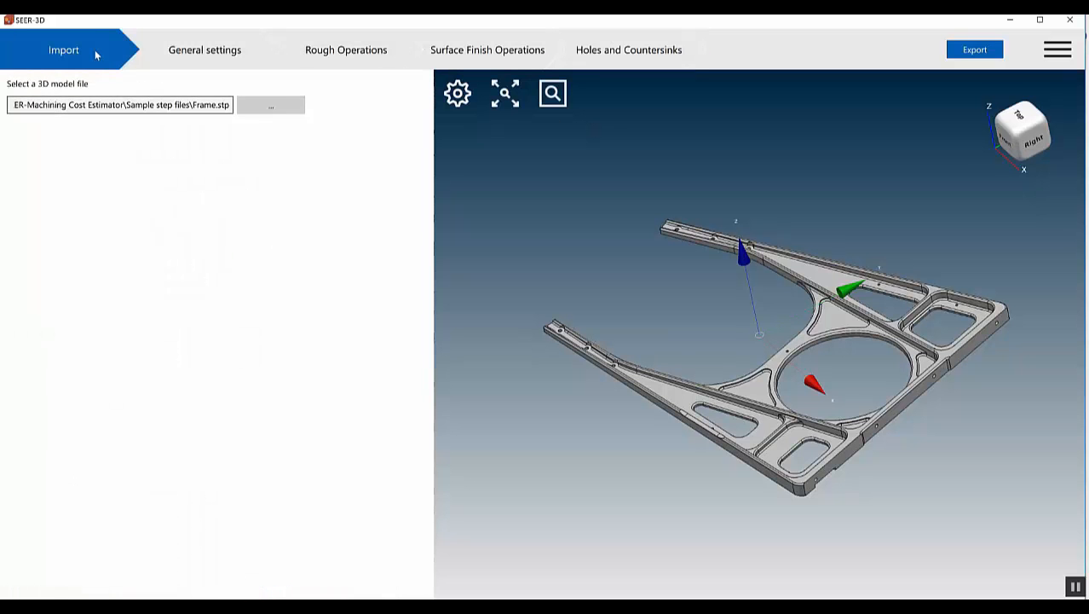
{"action": "left_click", "coordinate": [274, 111]}
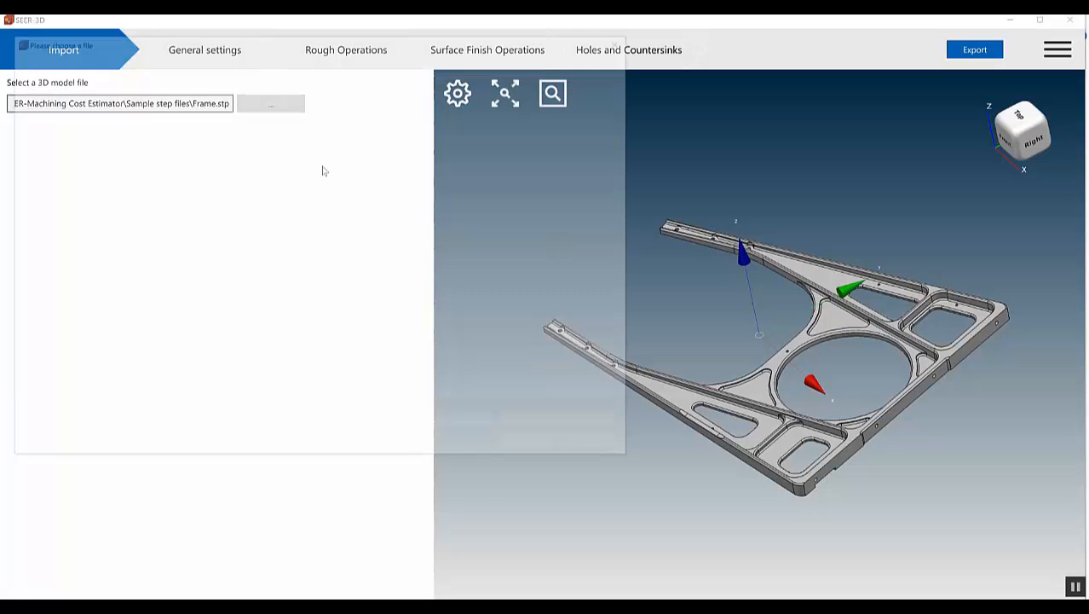
{"action": "double_click", "coordinate": [258, 156]}
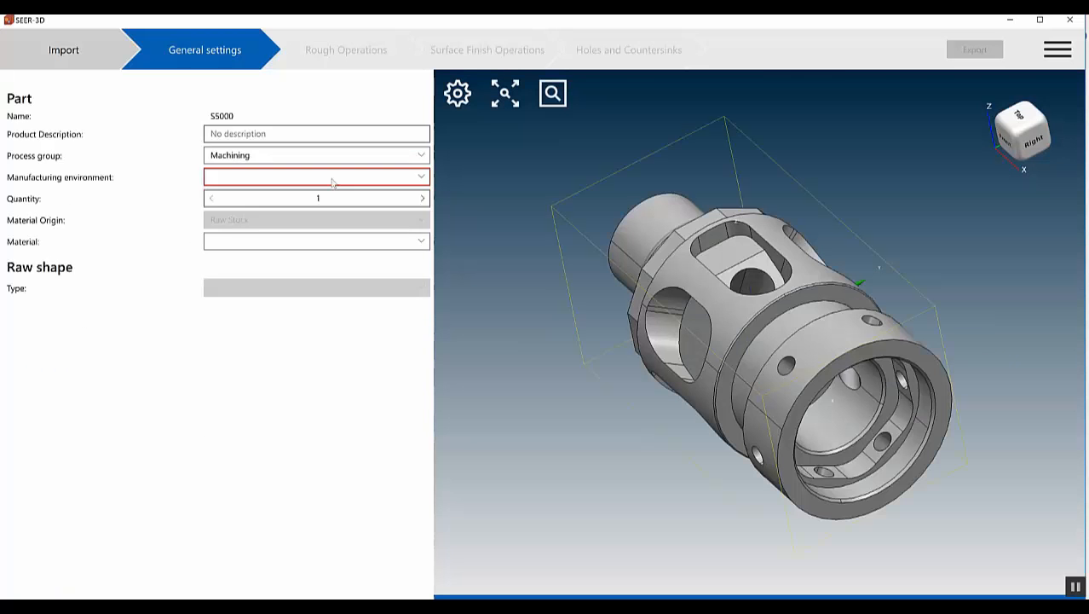
{"action": "left_click", "coordinate": [420, 162]}
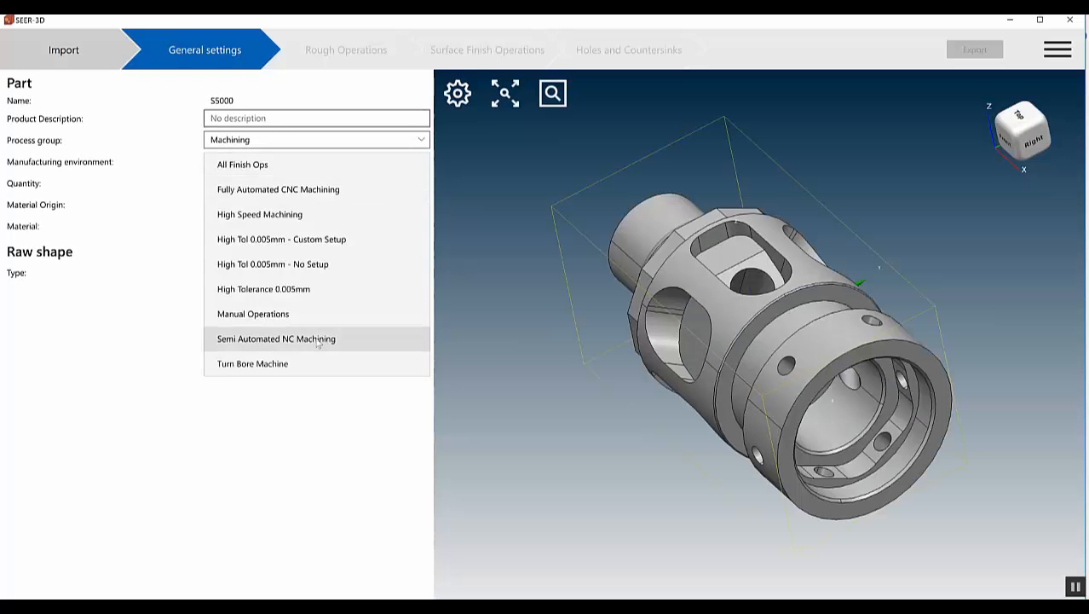
{"action": "left_click", "coordinate": [299, 363]}
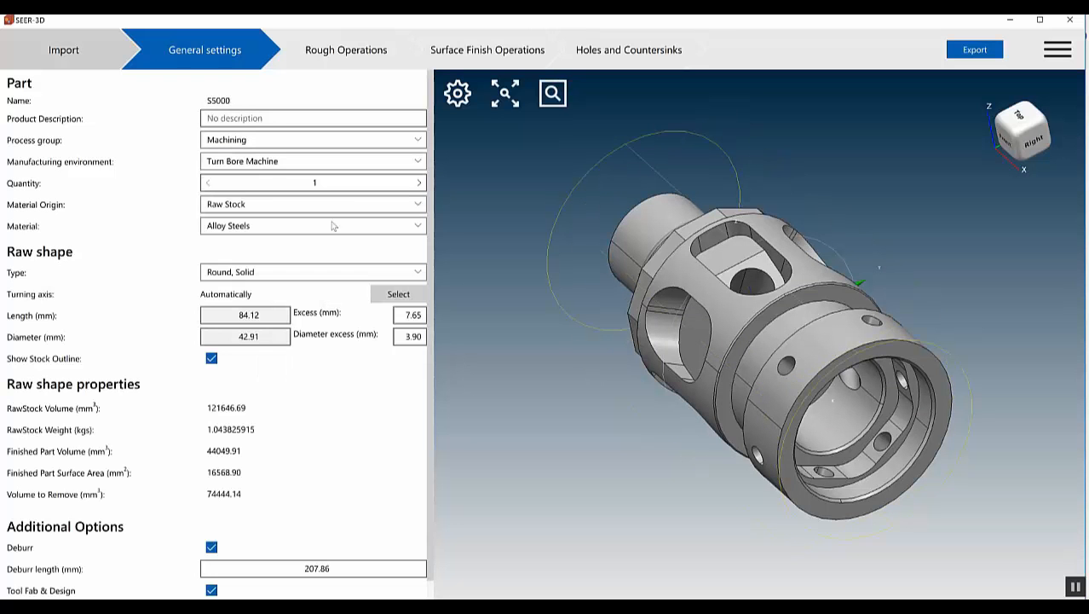
Step: Set the part quantity to 10,000 and the material origin to Die Casting
{"action": "left_click", "coordinate": [335, 187]}
{"action": "type", "text": "0000"}
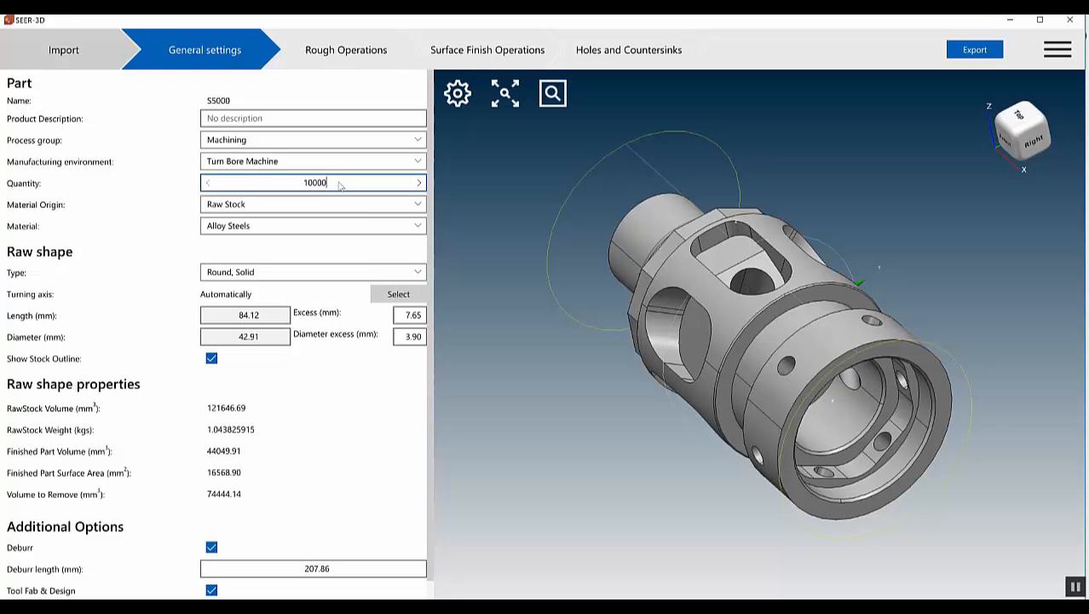
{"action": "left_click", "coordinate": [373, 205]}
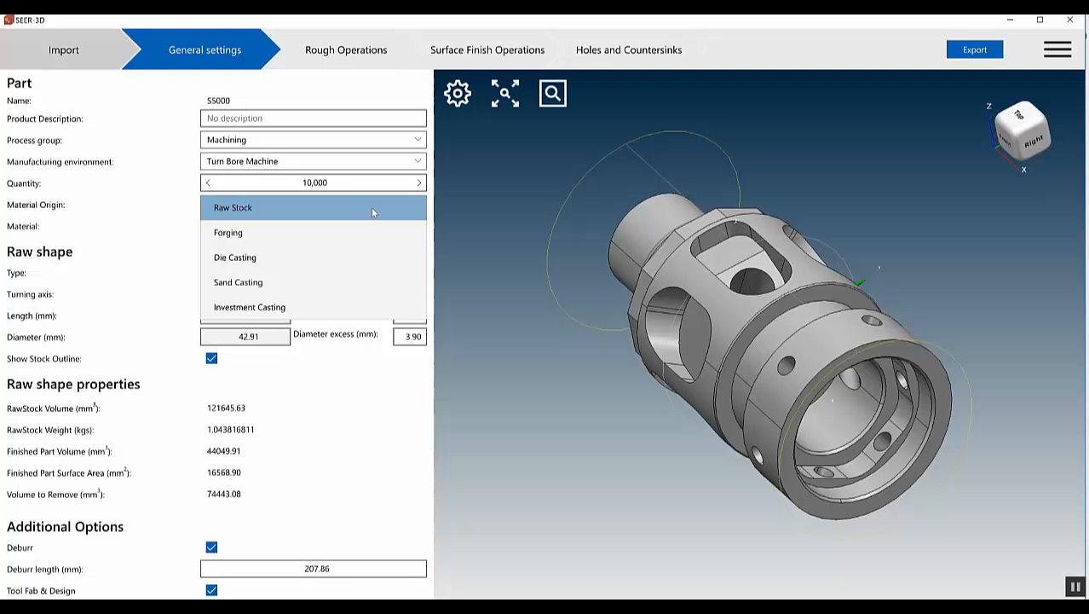
{"action": "left_click", "coordinate": [337, 257]}
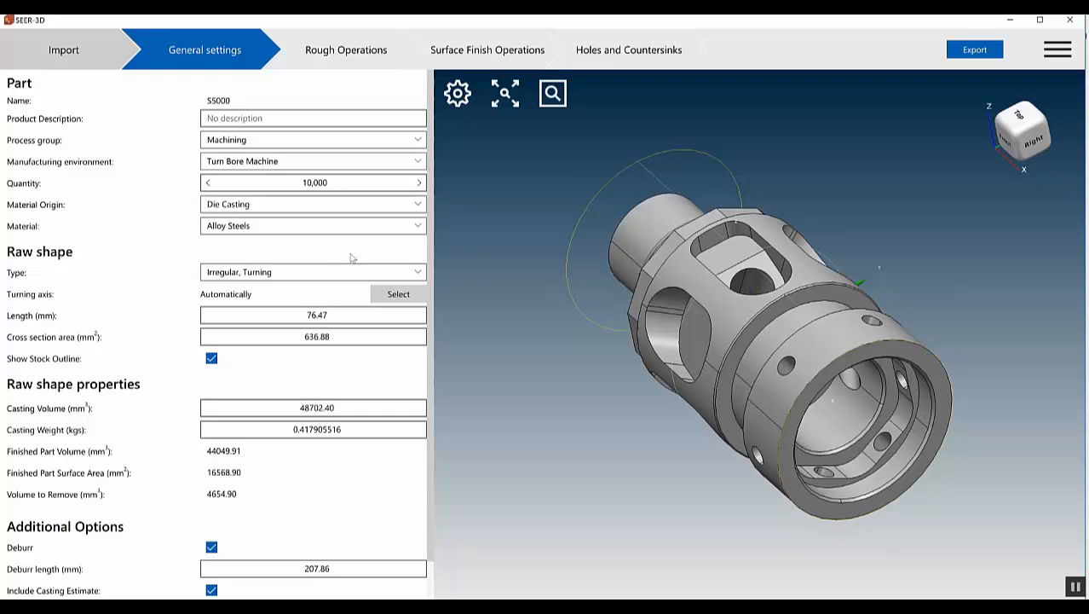
Step: Review the rough operations around the part, and view Faces 4, 2 and 3 of the 38.73 mm Turn Diameter Surface
{"action": "left_click", "coordinate": [354, 54]}
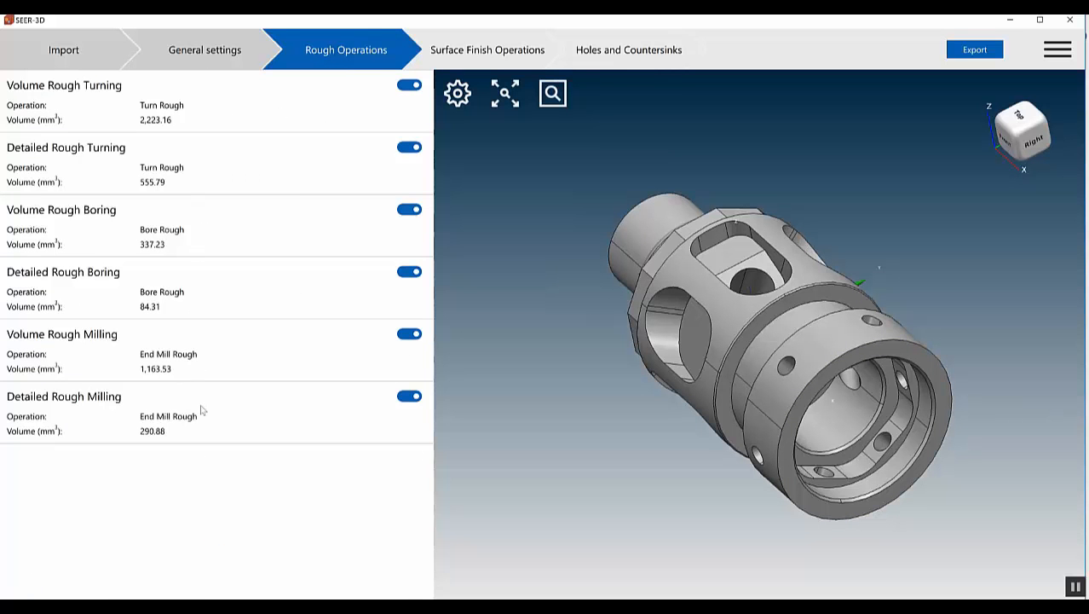
{"action": "middle_click_drag", "start_coordinate": [608, 384], "coordinate": [794, 305]}
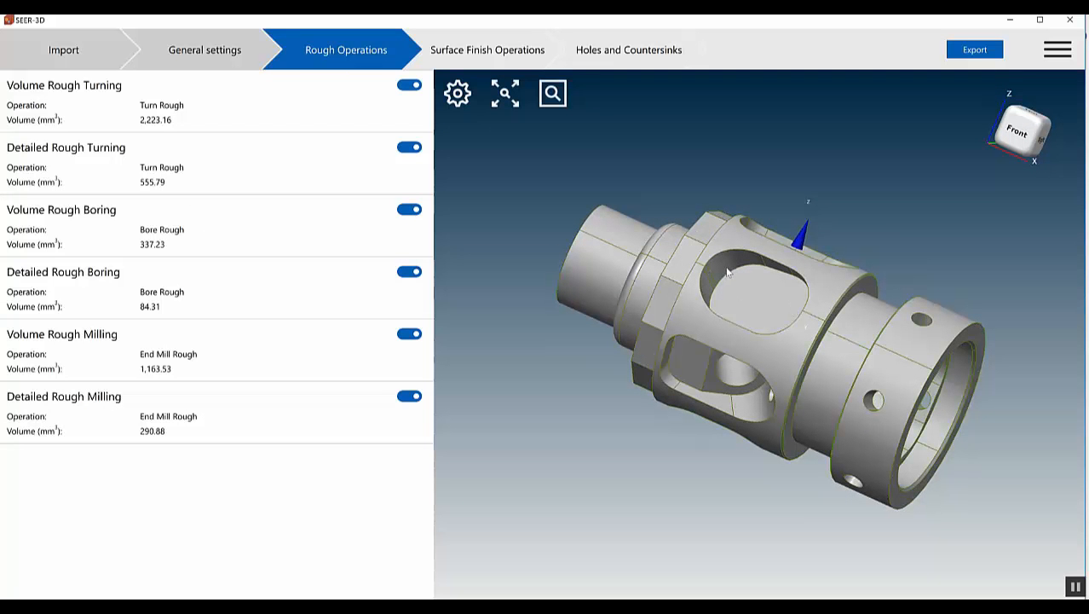
{"action": "left_click", "coordinate": [515, 51]}
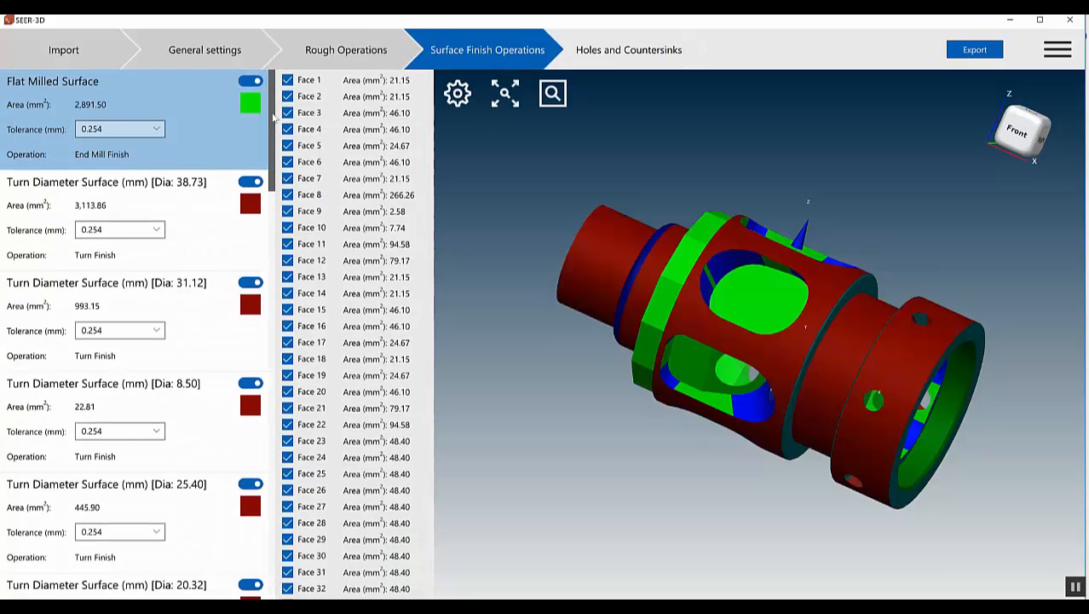
{"action": "left_click", "coordinate": [201, 192]}
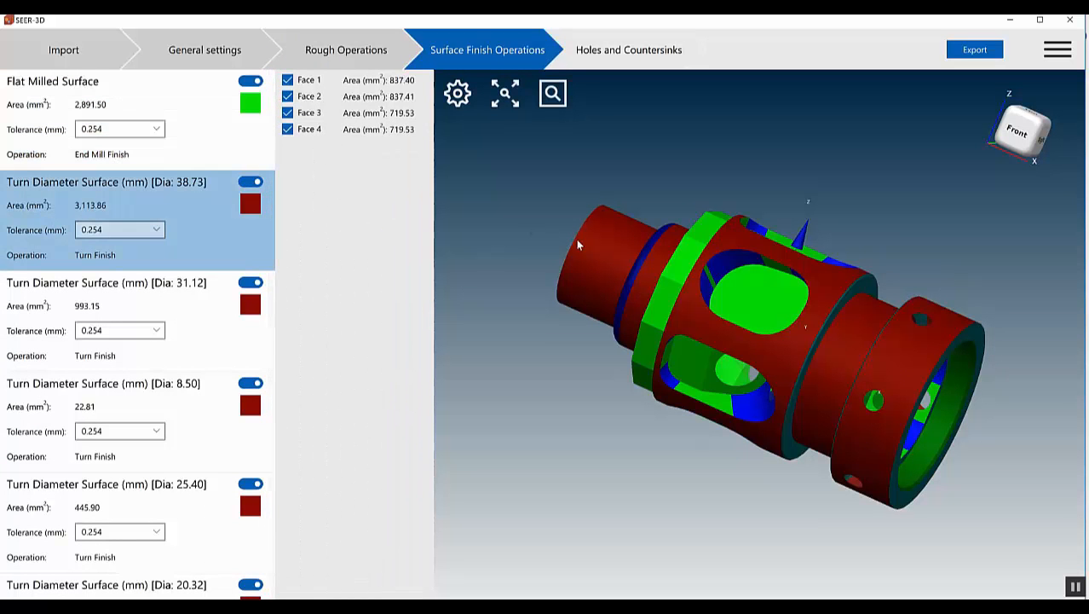
{"action": "left_click", "coordinate": [313, 128]}
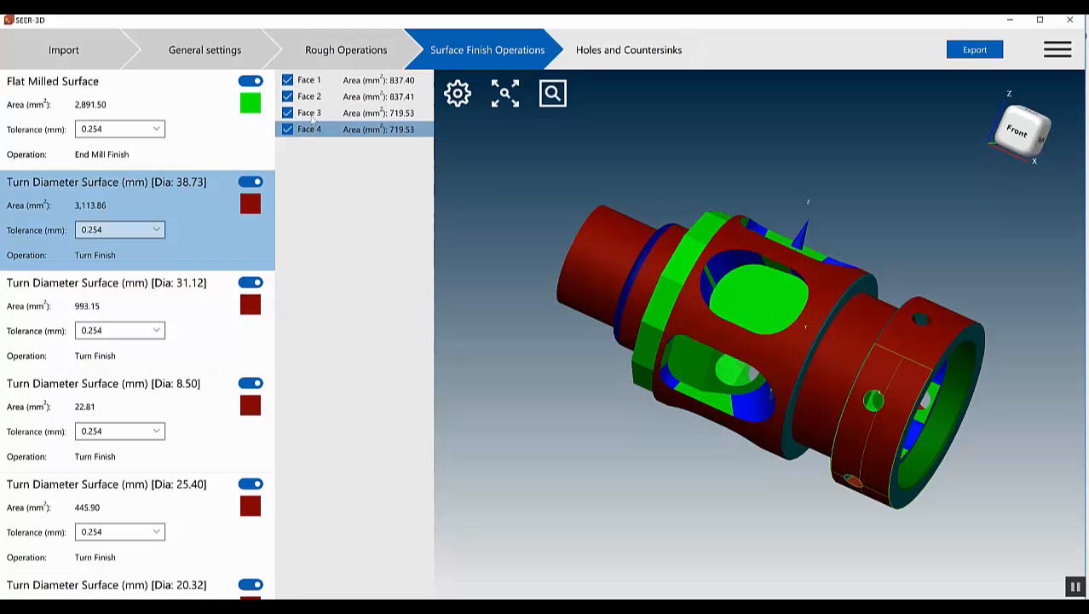
{"action": "left_click", "coordinate": [309, 96]}
{"action": "left_click", "coordinate": [311, 114]}
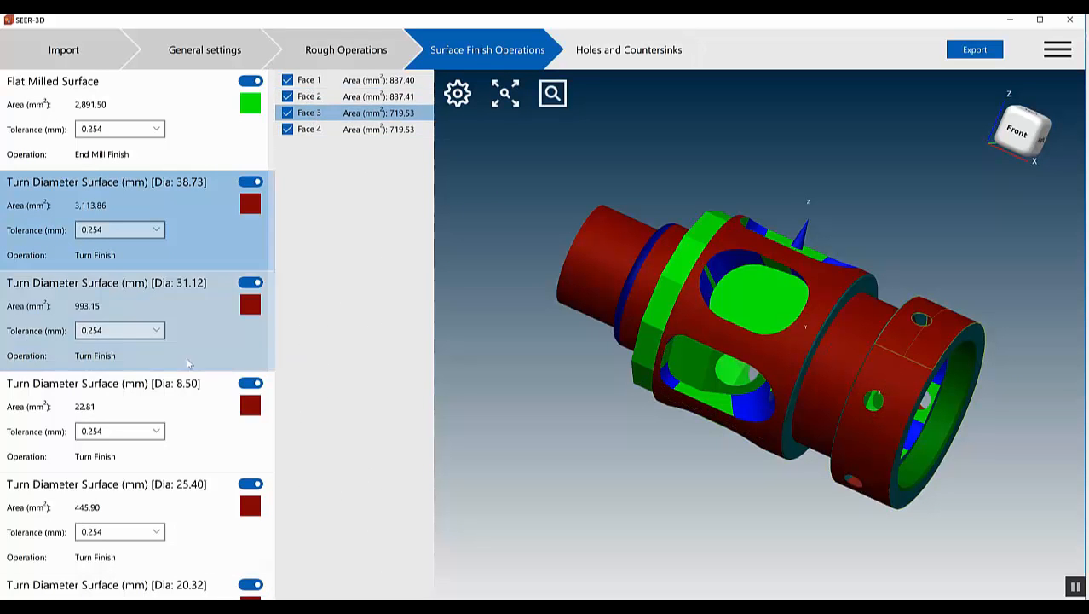
Step: Examine the 8.50 mm Turn Diameter Surface, the remaining surface finish operations, and the holes and countersinks in the part
{"action": "left_click", "coordinate": [187, 397]}
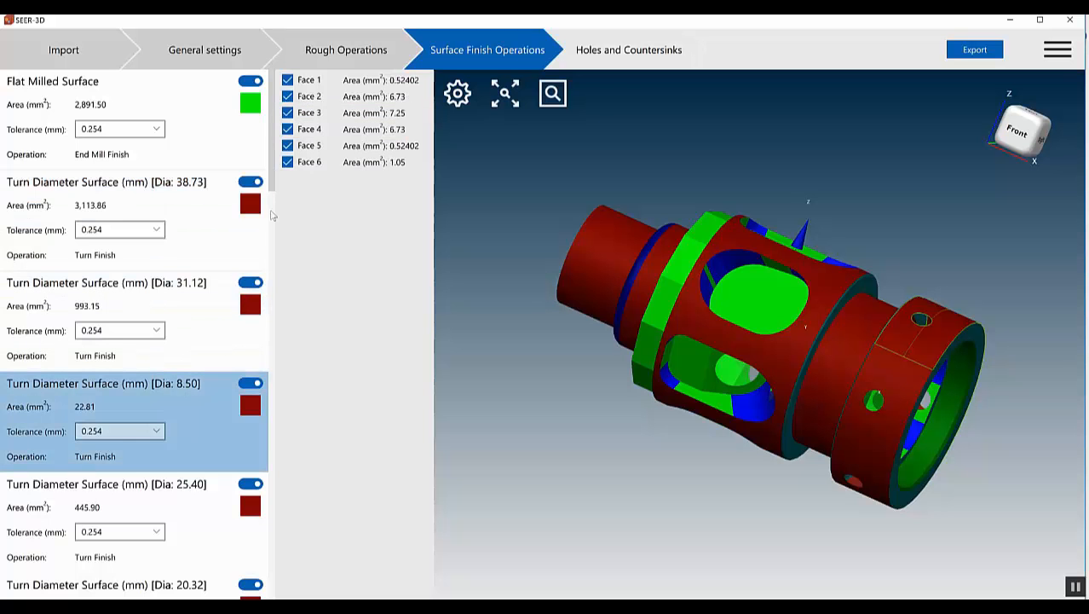
{"action": "scroll", "coordinate": [271, 175], "scroll_direction": "down", "scroll_amount": 10}
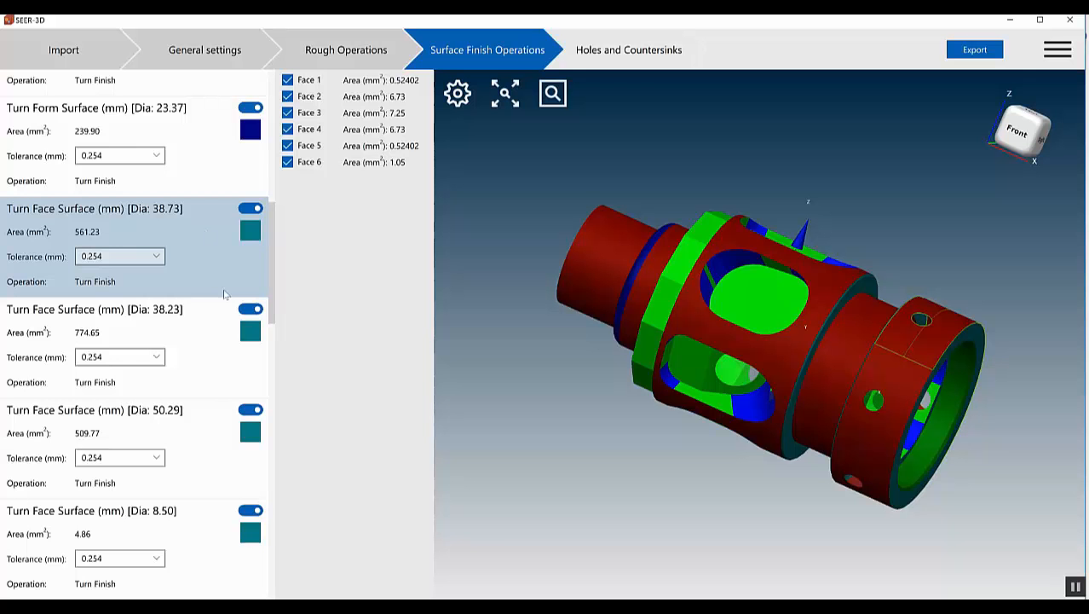
{"action": "scroll", "coordinate": [273, 320], "scroll_direction": "down", "scroll_amount": 1}
{"action": "scroll", "coordinate": [273, 320], "scroll_direction": "down", "scroll_amount": 10}
{"action": "left_click", "coordinate": [631, 53]}
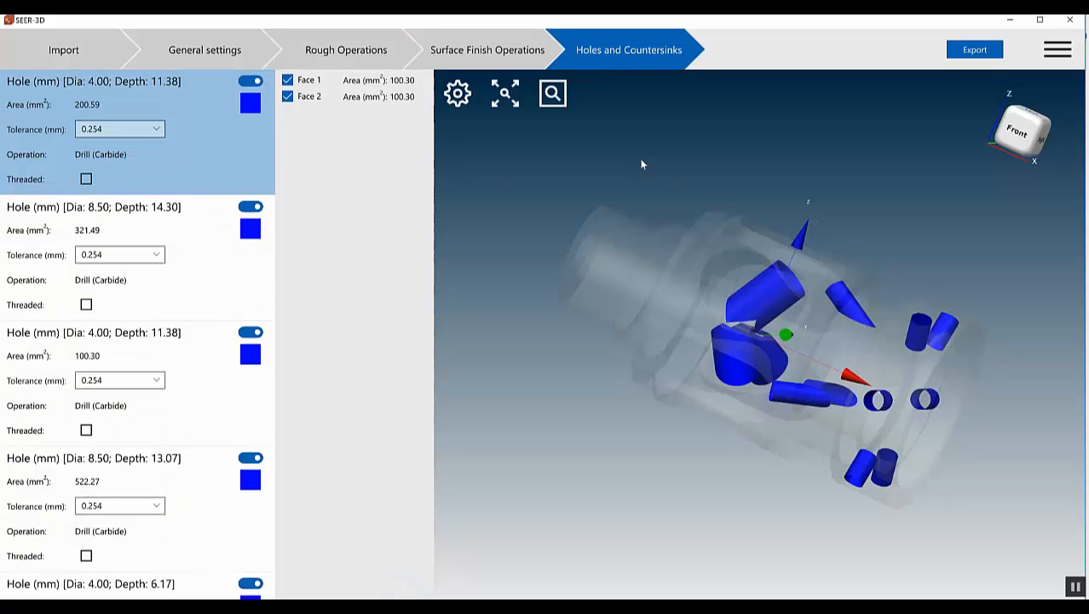
{"action": "left_click_drag", "start_coordinate": [843, 257], "coordinate": [917, 253]}
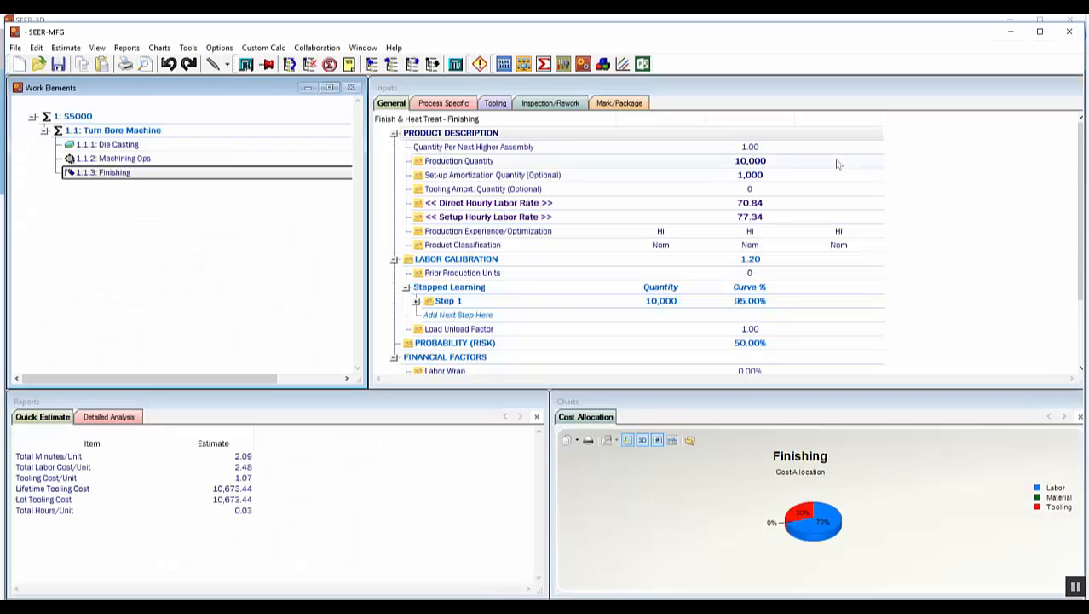
Step: Review the process-specific inputs of the Die Casting work element, including its envelope size, part volume and material
{"action": "left_click", "coordinate": [128, 145]}
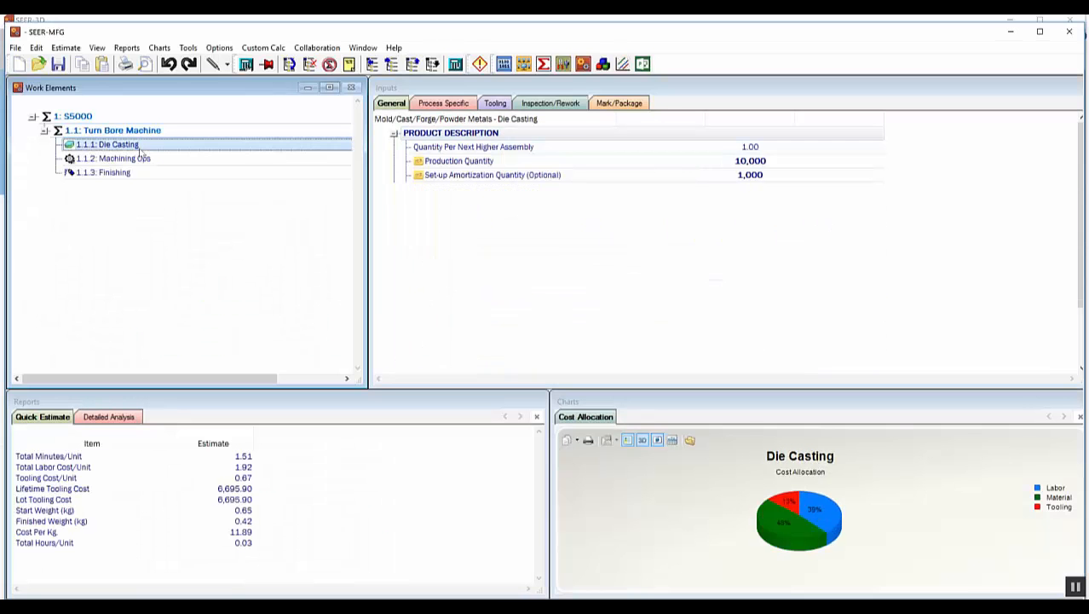
{"action": "left_click", "coordinate": [458, 106]}
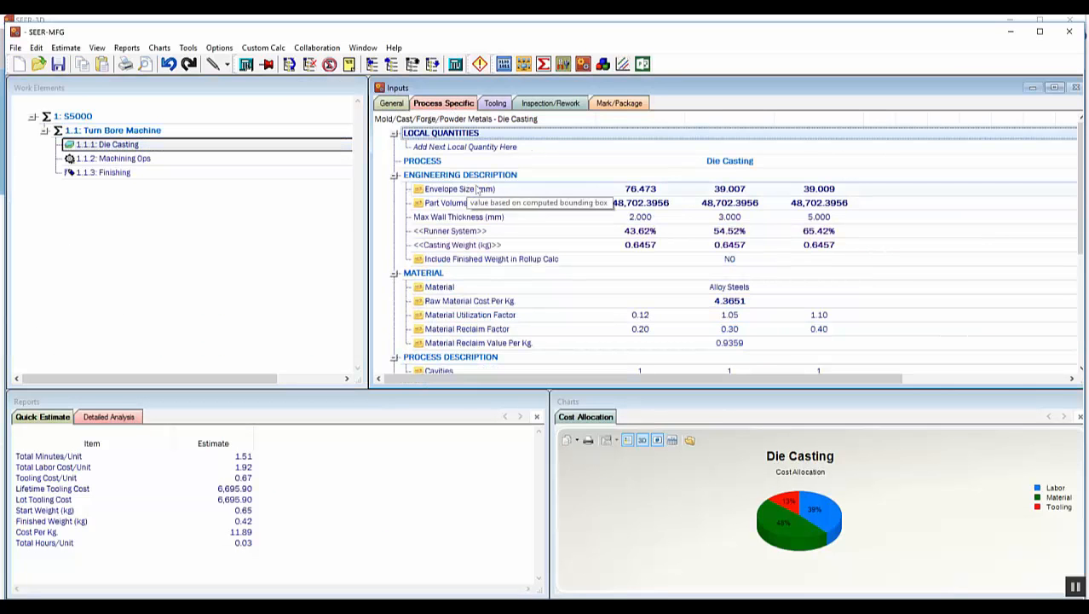
{"action": "mouse_move", "coordinate": [478, 208]}
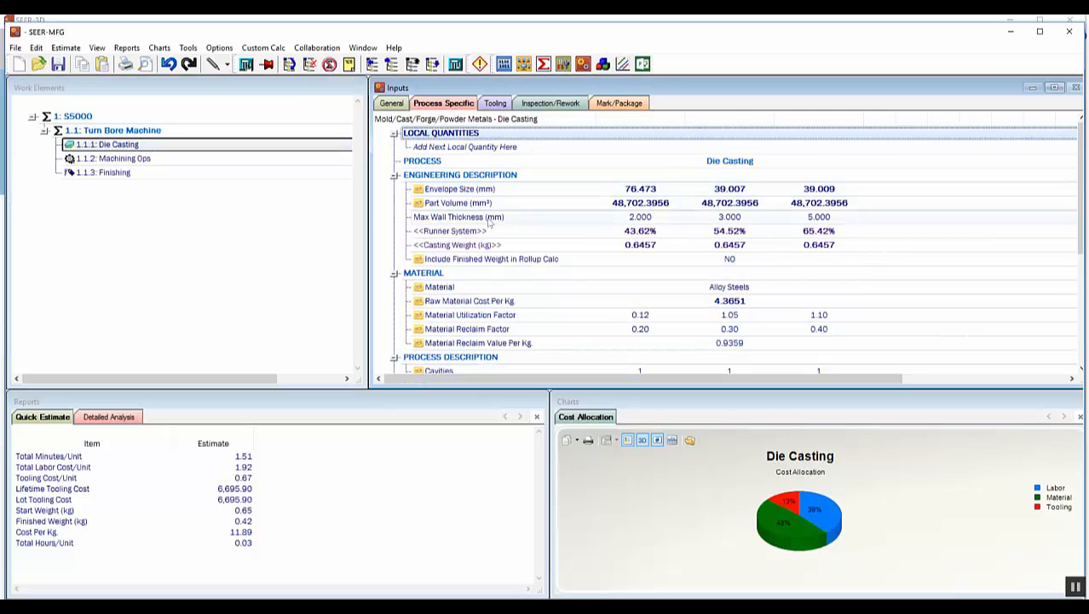
Step: Show the detailed analysis of Machining Ops in an enlarged report and examine the minutes for each operation
{"action": "left_click", "coordinate": [132, 418]}
{"action": "left_click", "coordinate": [146, 159]}
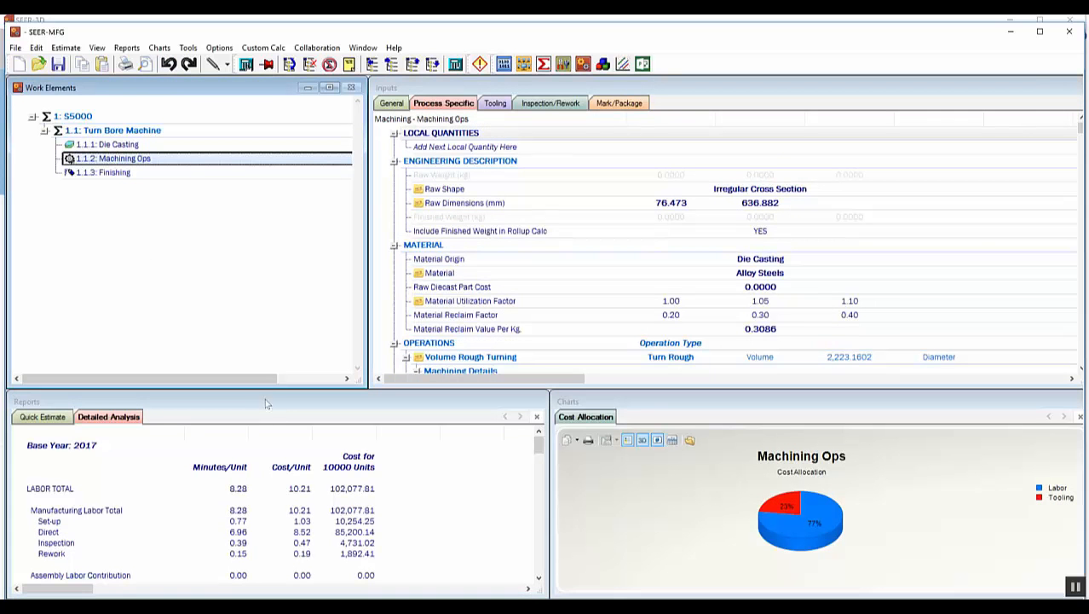
{"action": "left_click_drag", "start_coordinate": [265, 391], "coordinate": [290, 212]}
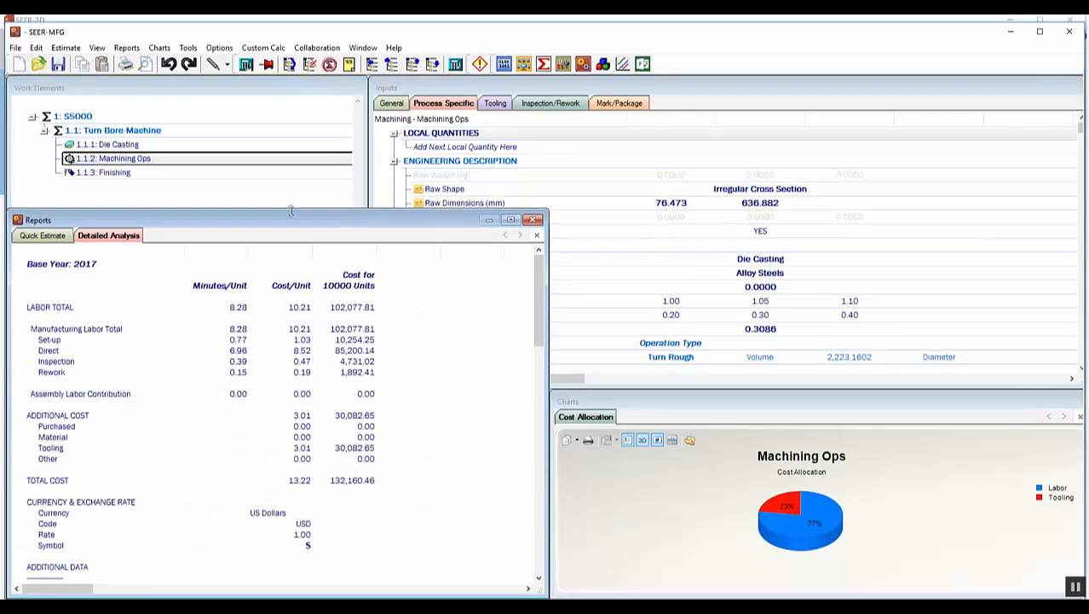
{"action": "left_click_drag", "start_coordinate": [538, 280], "coordinate": [541, 460]}
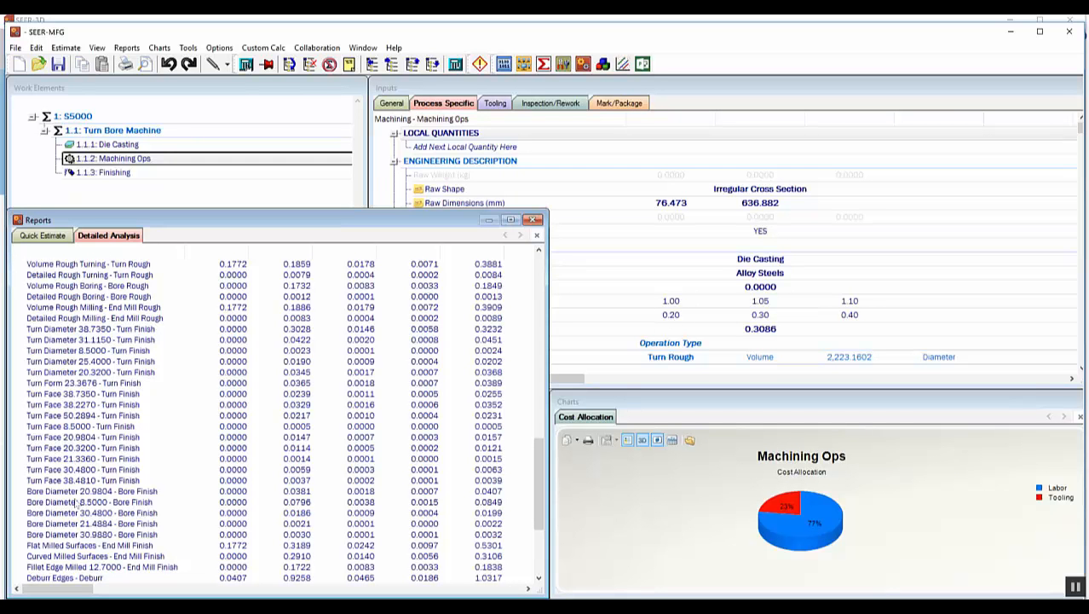
Step: Review the abrasive blast, solvent clean and painting operations of the Finishing work element, and return to SEER-3D
{"action": "left_click", "coordinate": [124, 174]}
{"action": "left_click", "coordinate": [656, 224]}
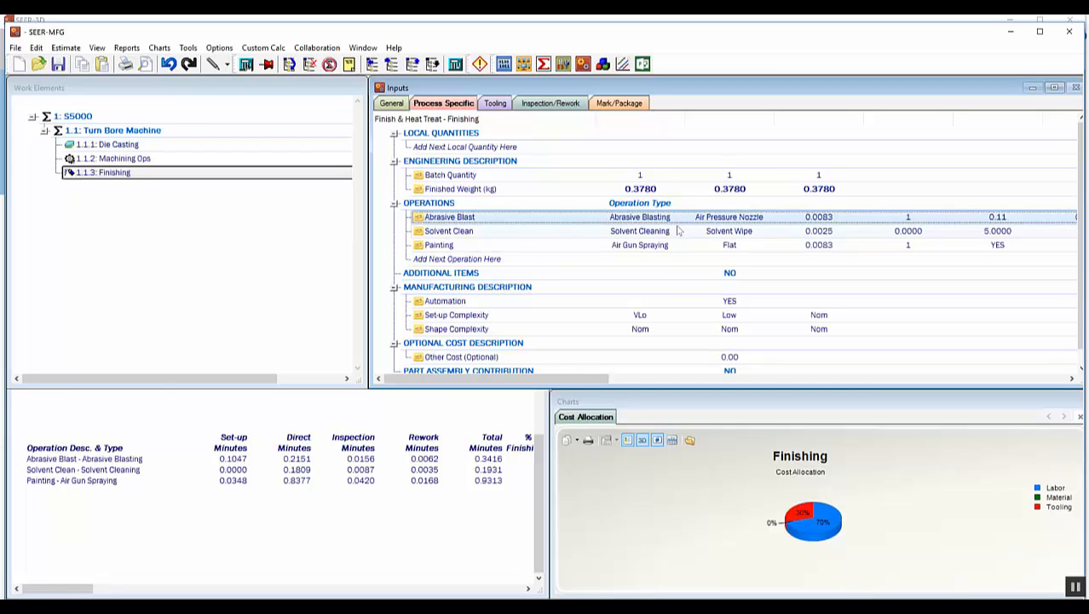
{"action": "left_click", "coordinate": [1010, 36]}
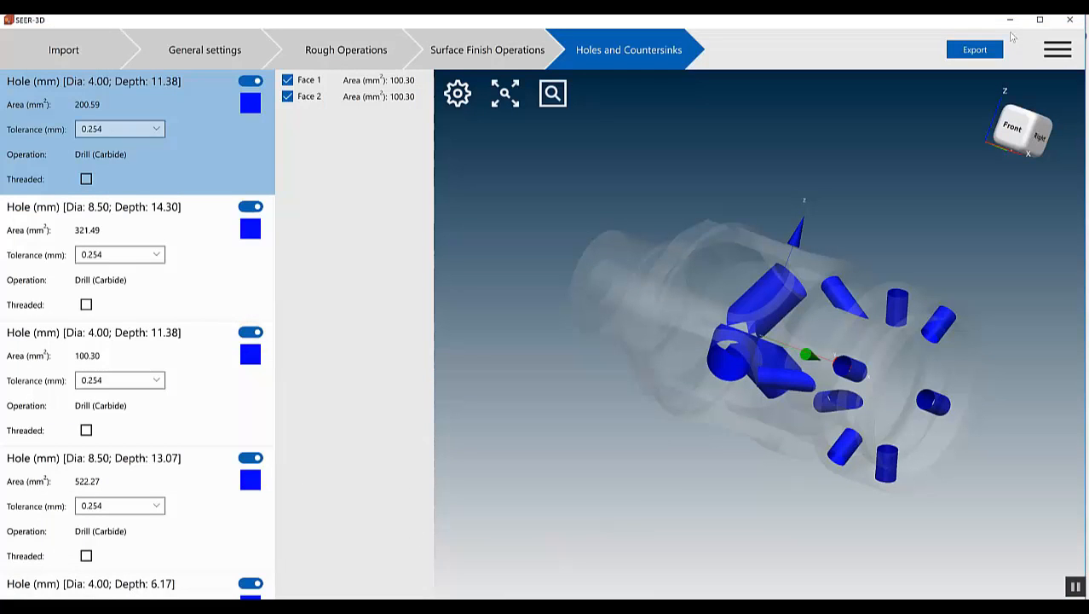